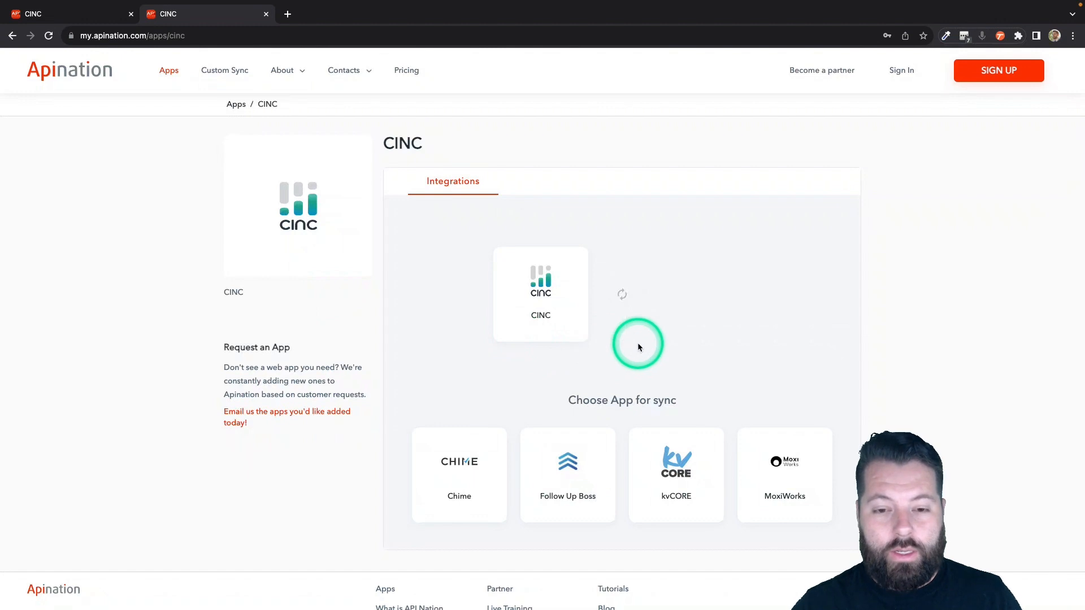
Choose Follow Up Boss as the app to sync with CINC
scroll(637, 343, down, 2)
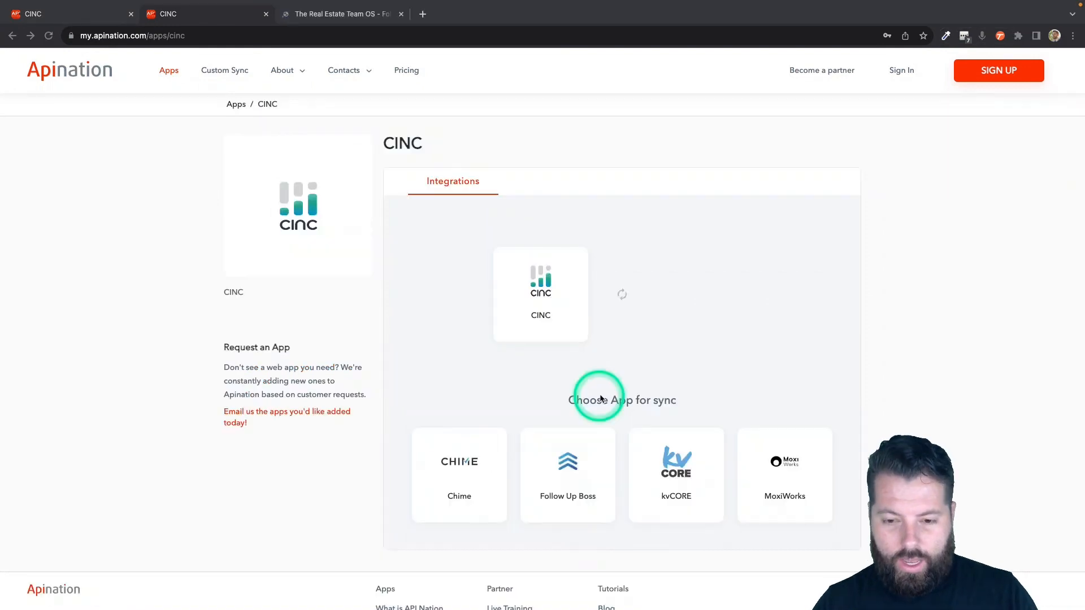
click(567, 463)
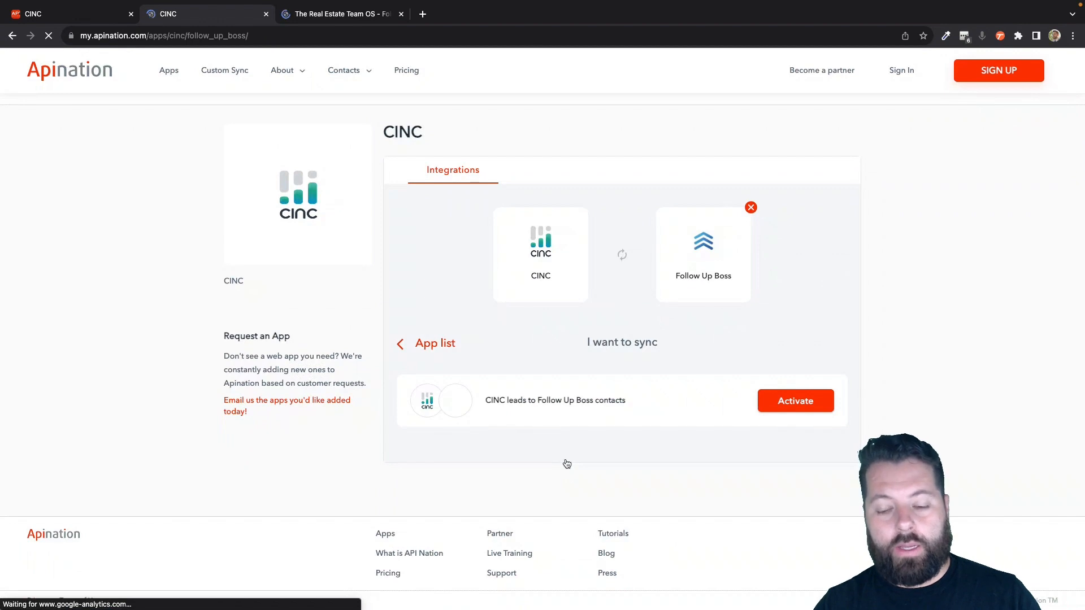
click(493, 413)
click(563, 421)
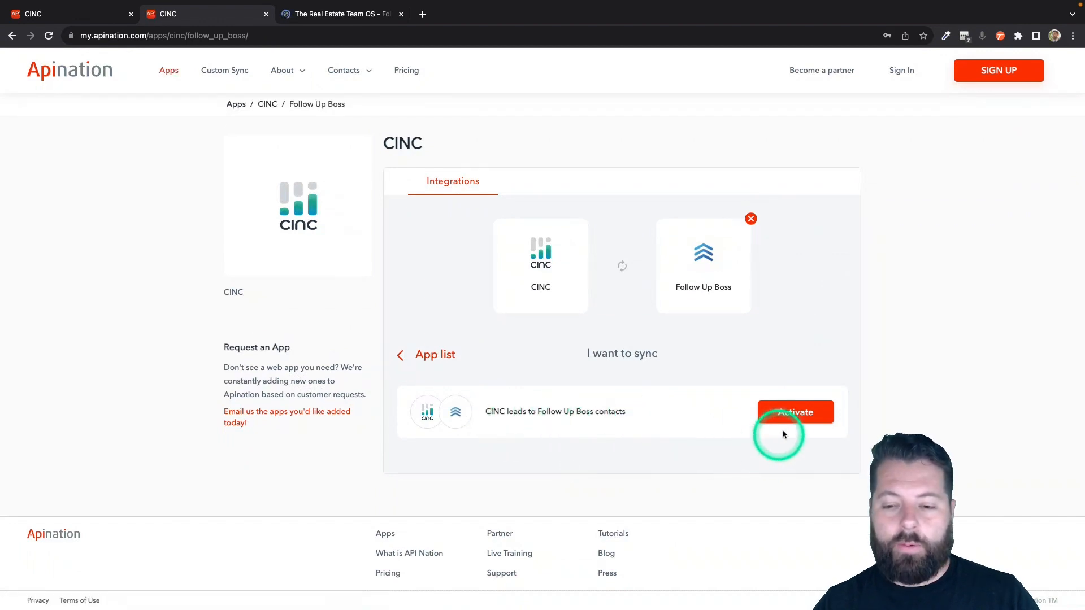
Activate the "CINC leads to Follow Up Boss contacts" sync and sign in to API Nation with a Google account
click(798, 414)
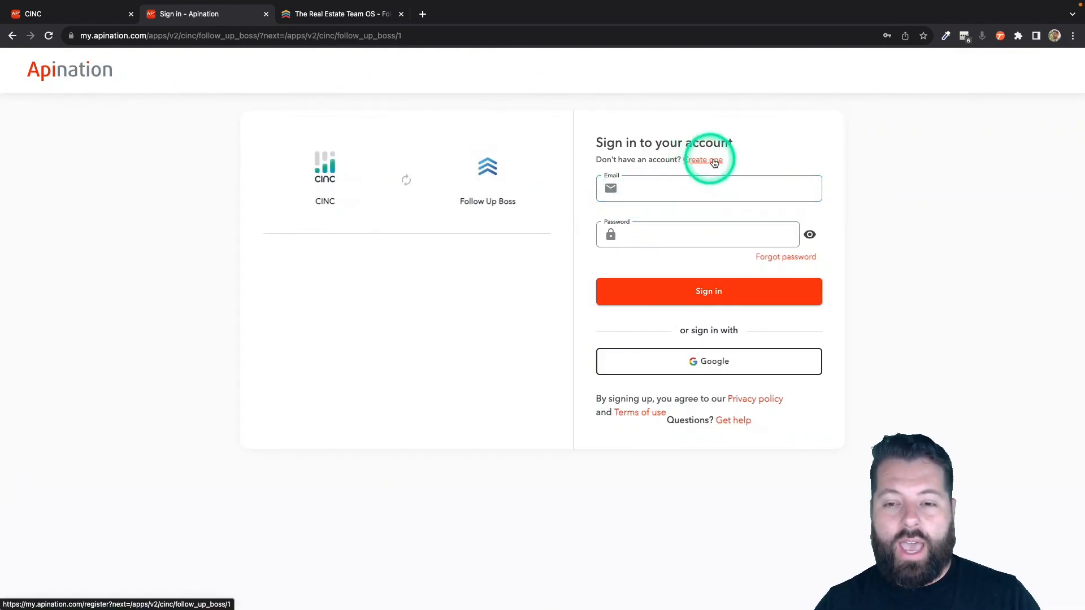
click(691, 362)
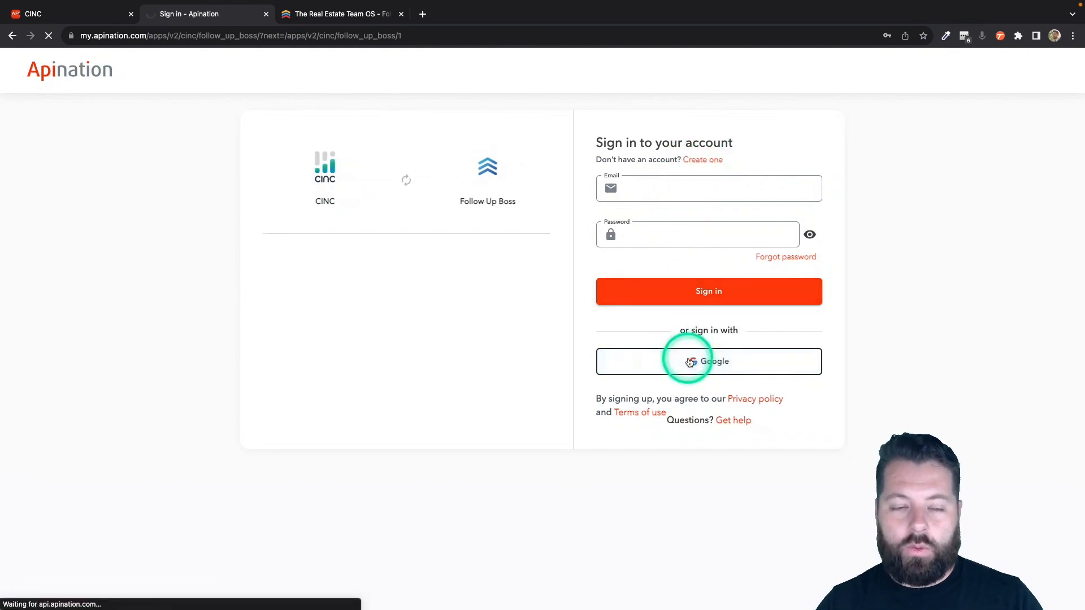
click(514, 290)
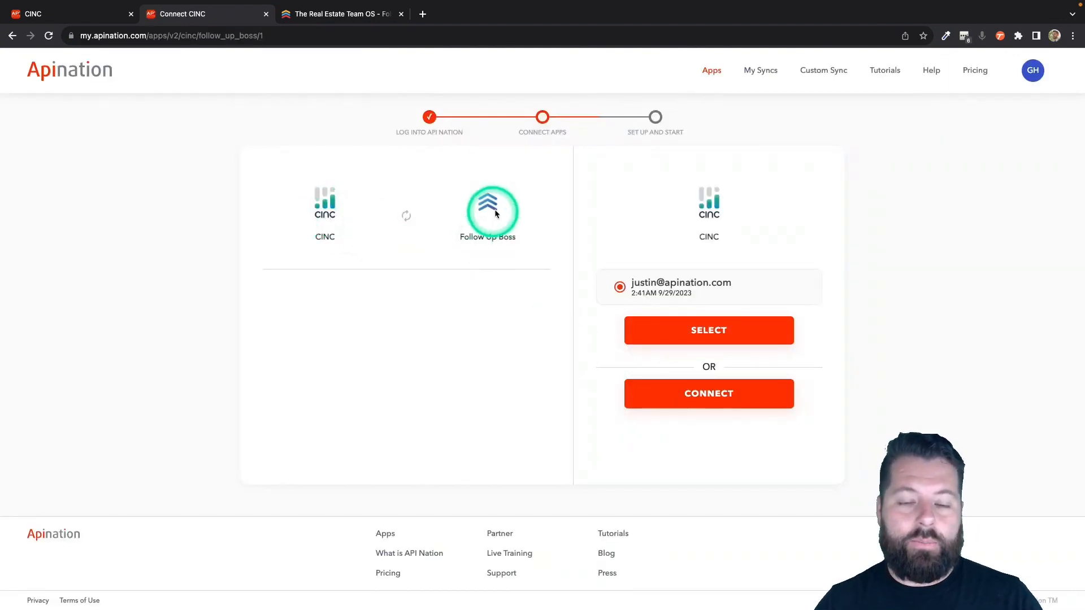
click(690, 393)
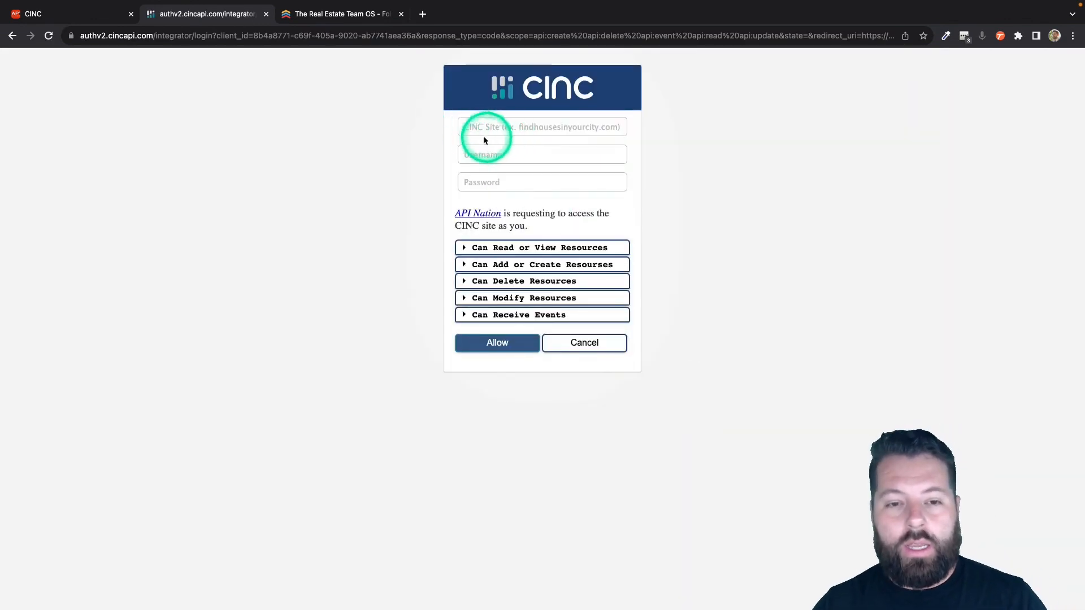
click(504, 130)
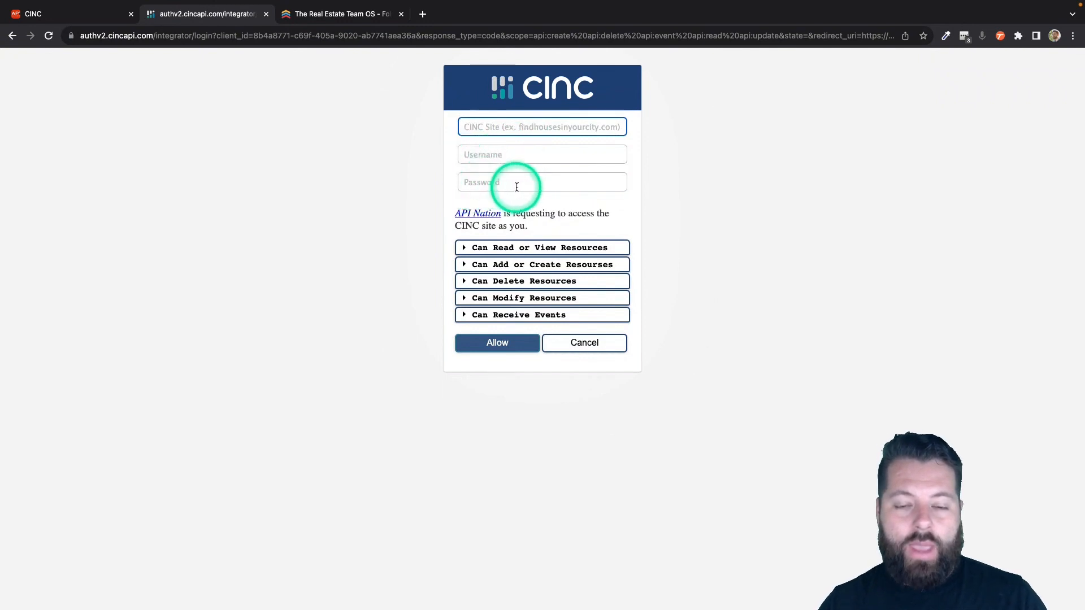
click(497, 343)
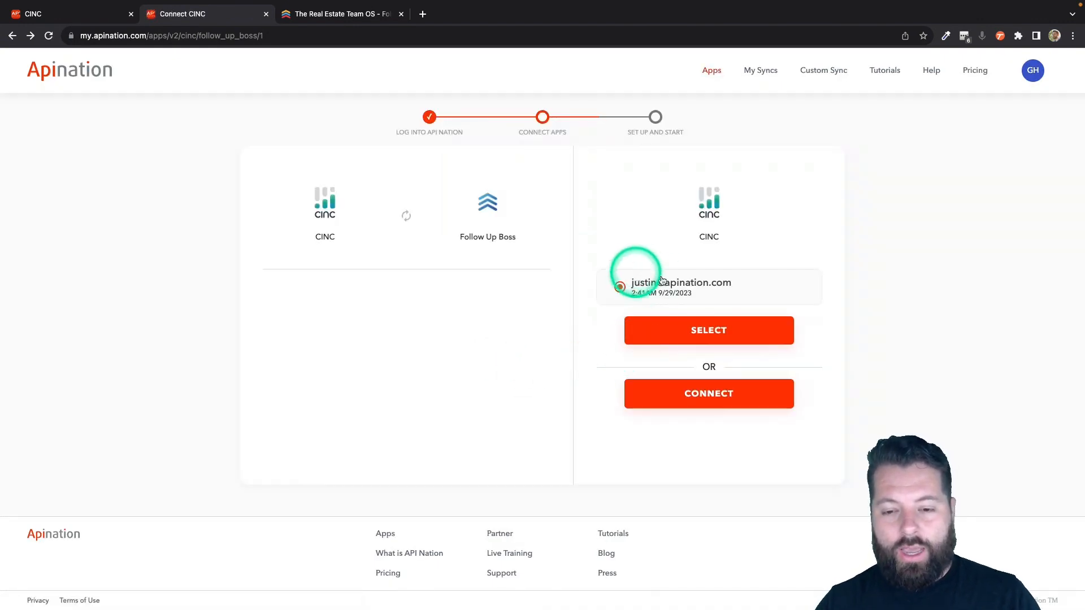
Use the saved CINC account as the sync's CINC connection
click(696, 337)
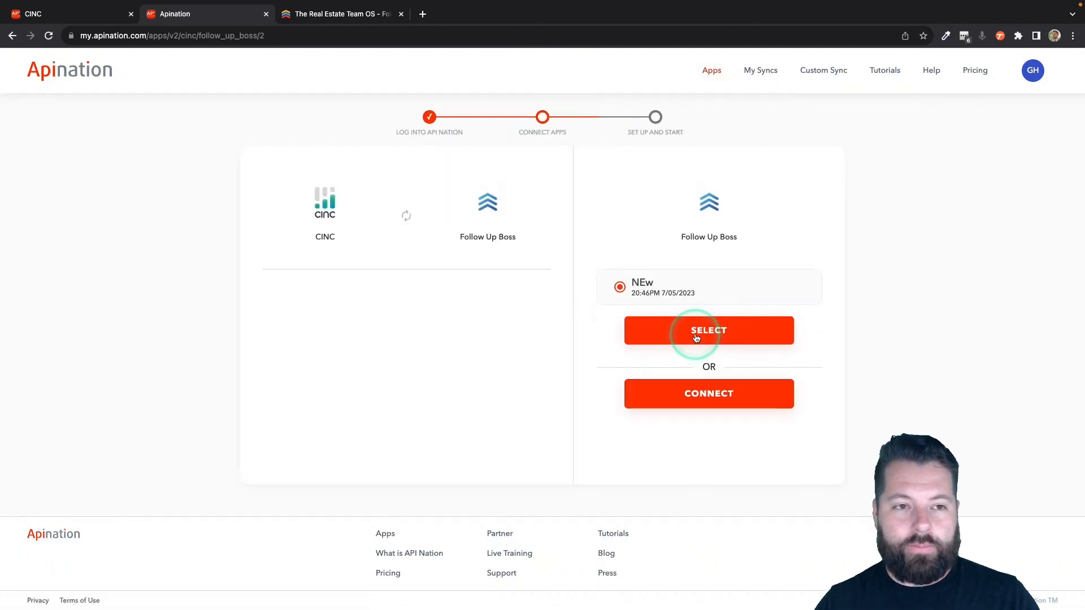
click(714, 400)
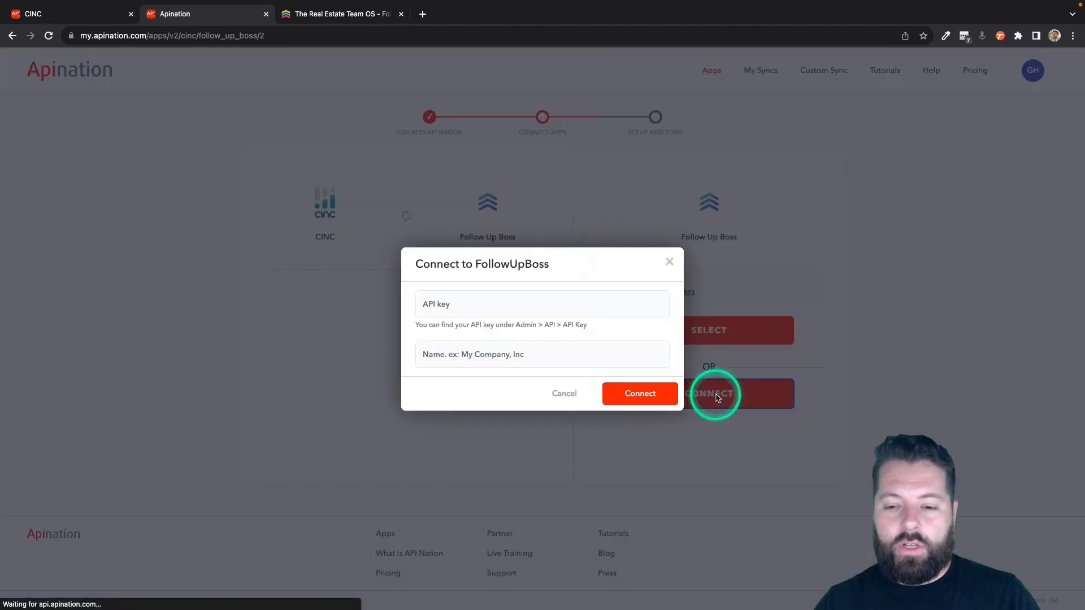
click(462, 307)
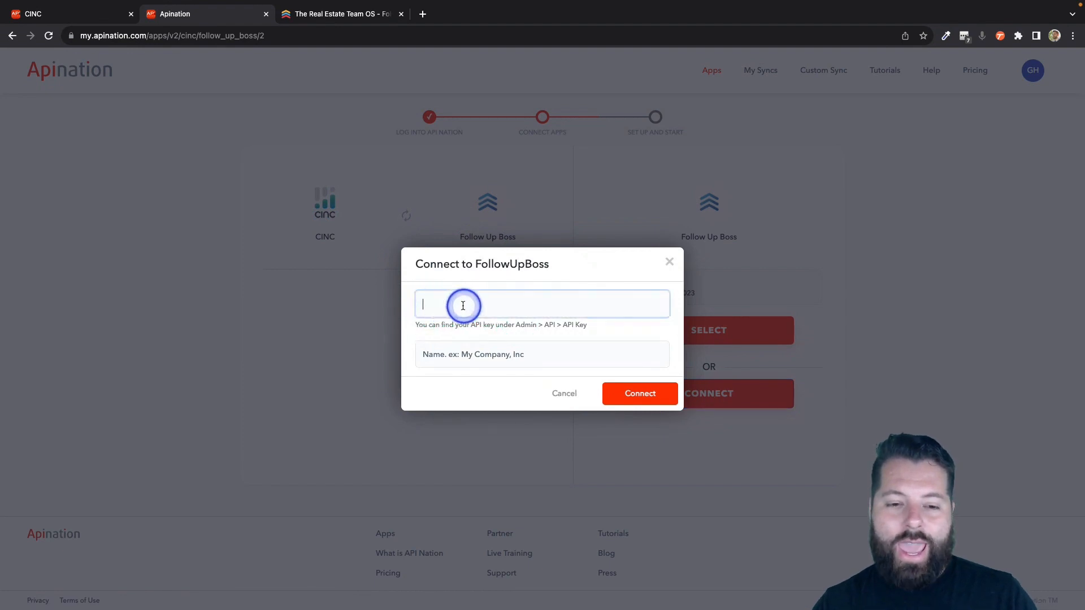
click(464, 351)
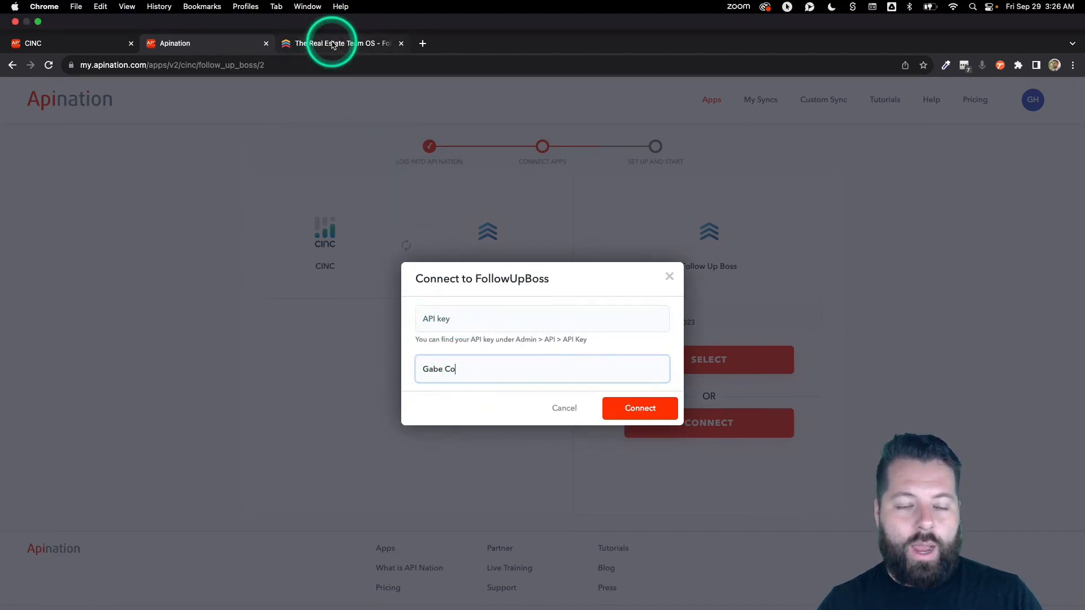
Switch to Follow Up Boss and open the API key settings in its administration area
click(333, 44)
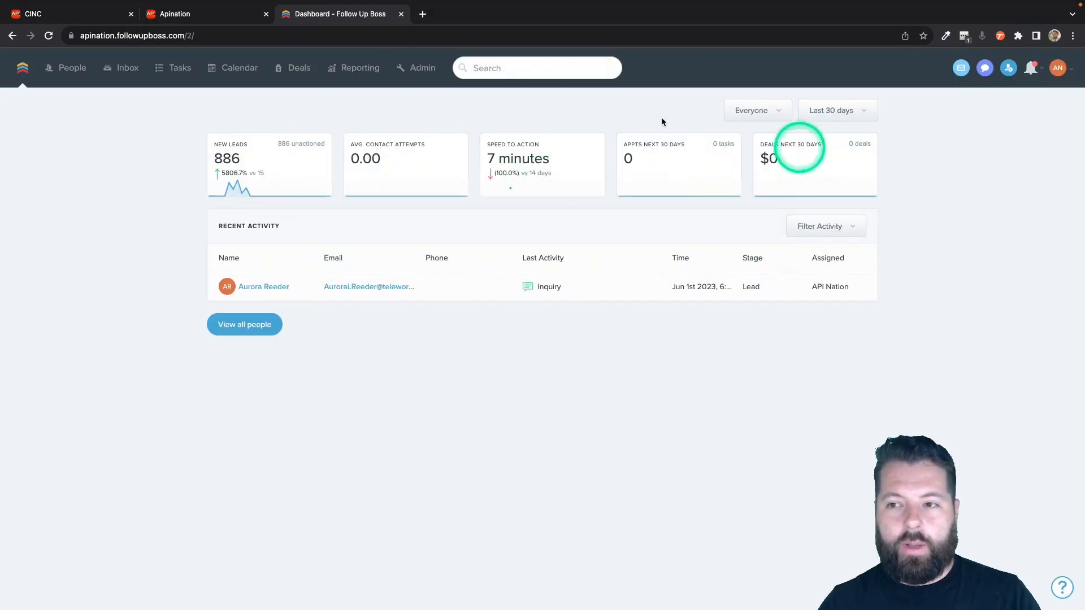
click(424, 71)
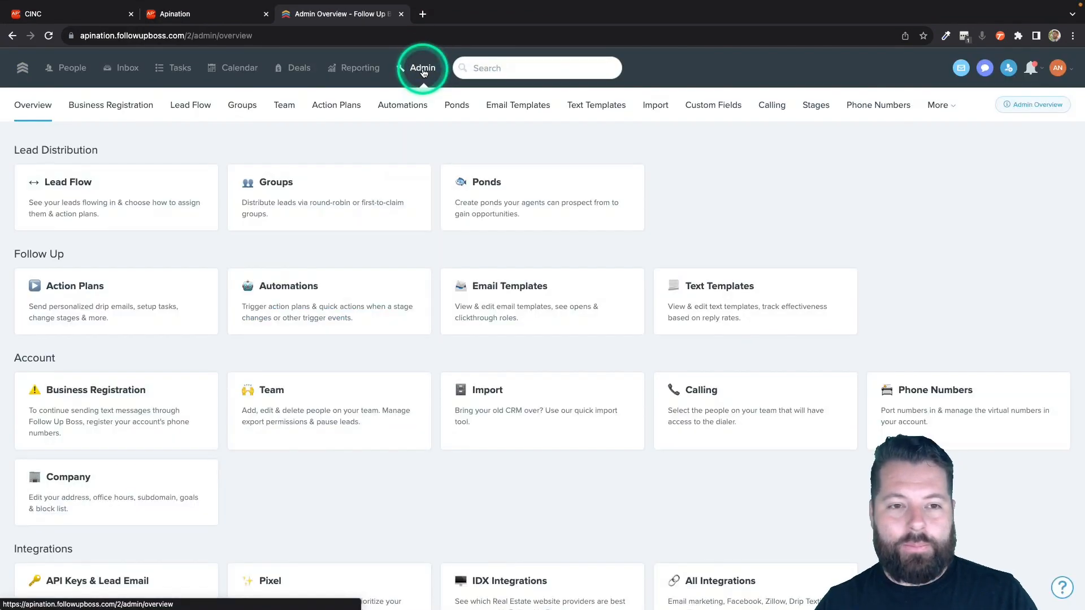
click(939, 107)
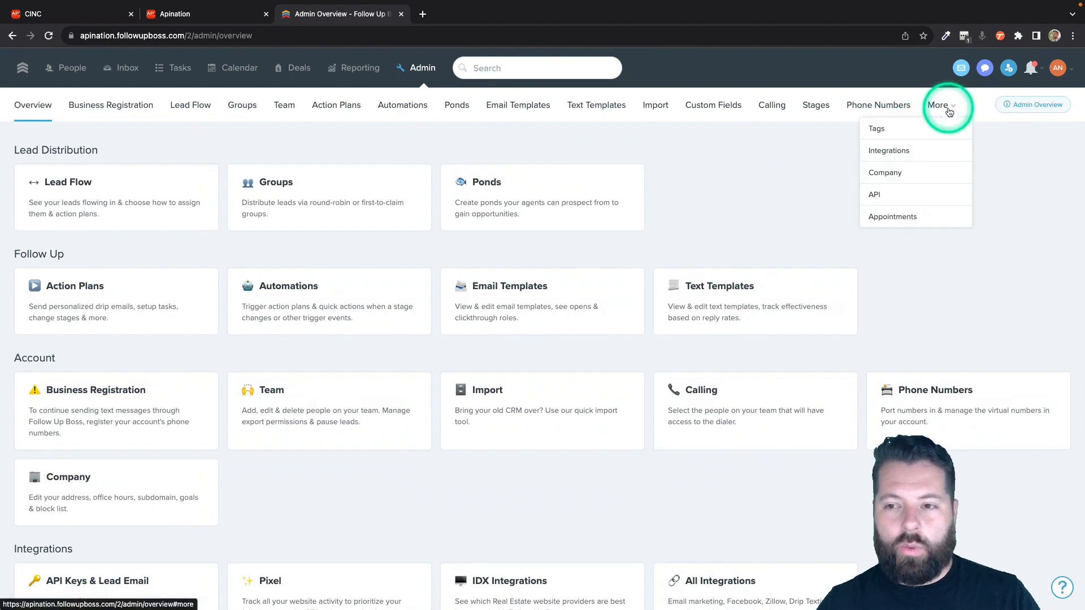
click(877, 195)
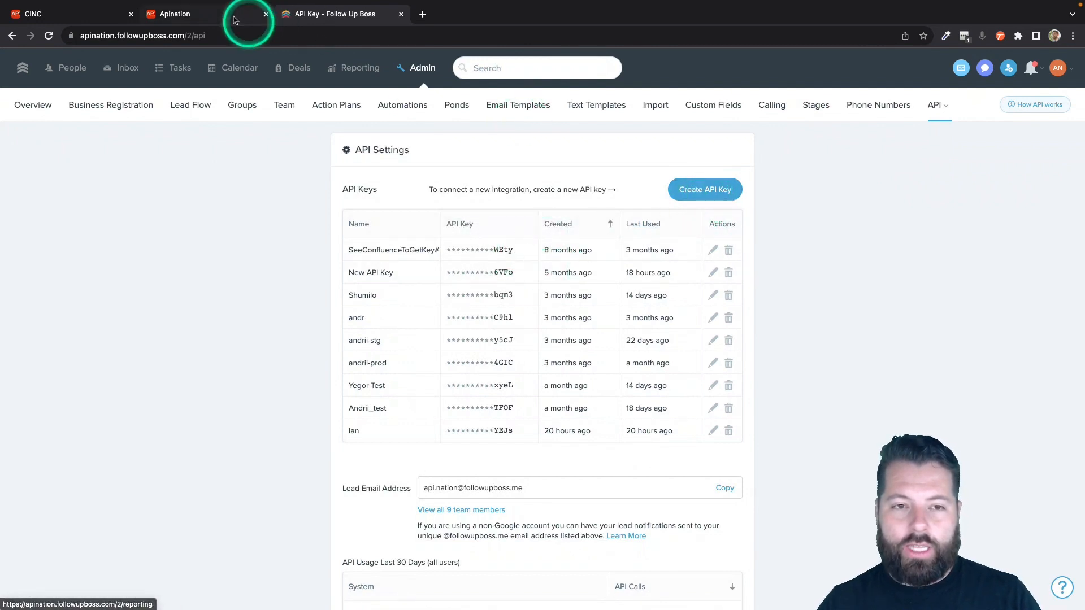
Return to API Nation, discard the new Follow Up Boss connection and use the saved connection "NEw" instead
click(212, 14)
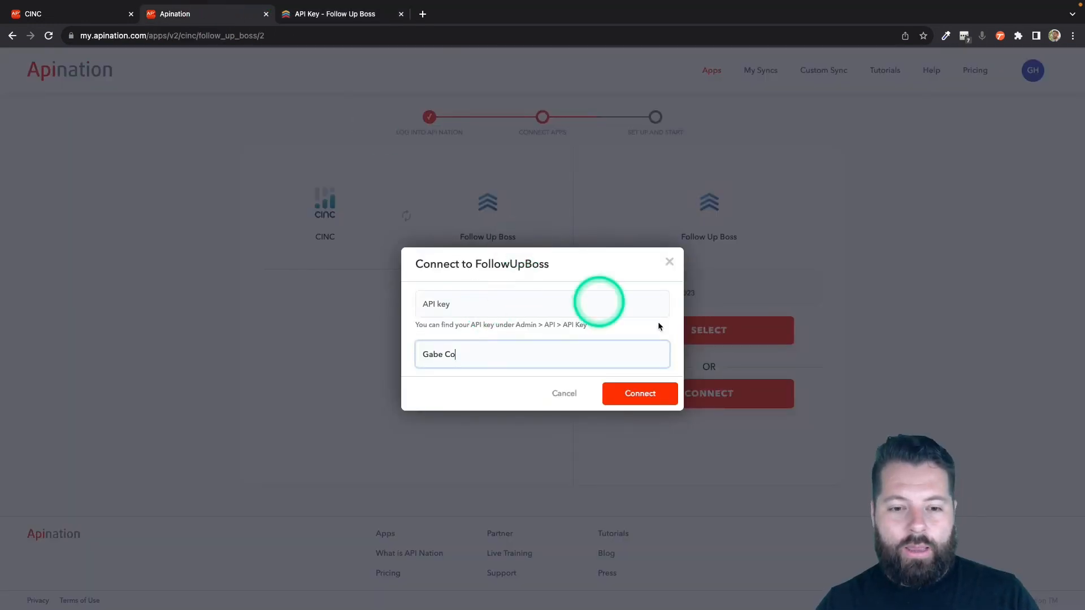
click(669, 262)
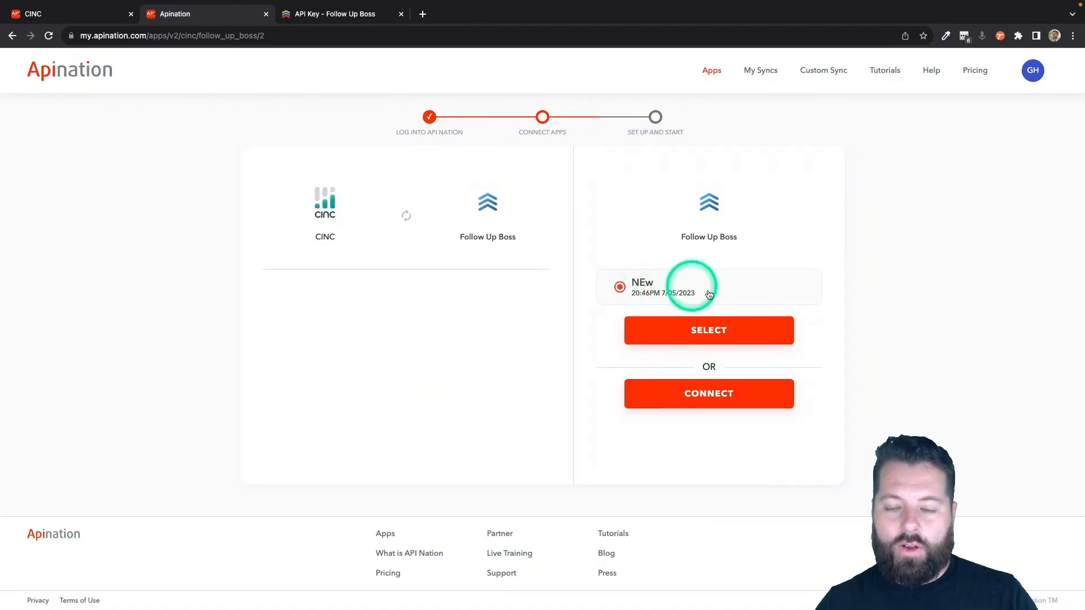
click(718, 334)
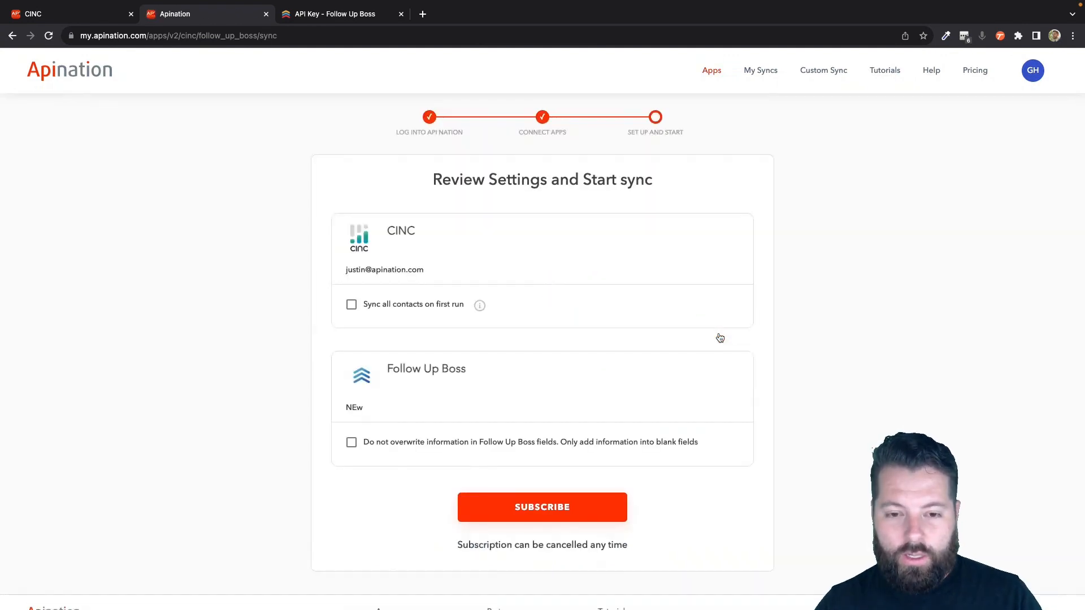
Enable the option not to overwrite information in Follow Up Boss fields, leave syncing all contacts on first run off, and subscribe to the sync
scroll(642, 324, down, 2)
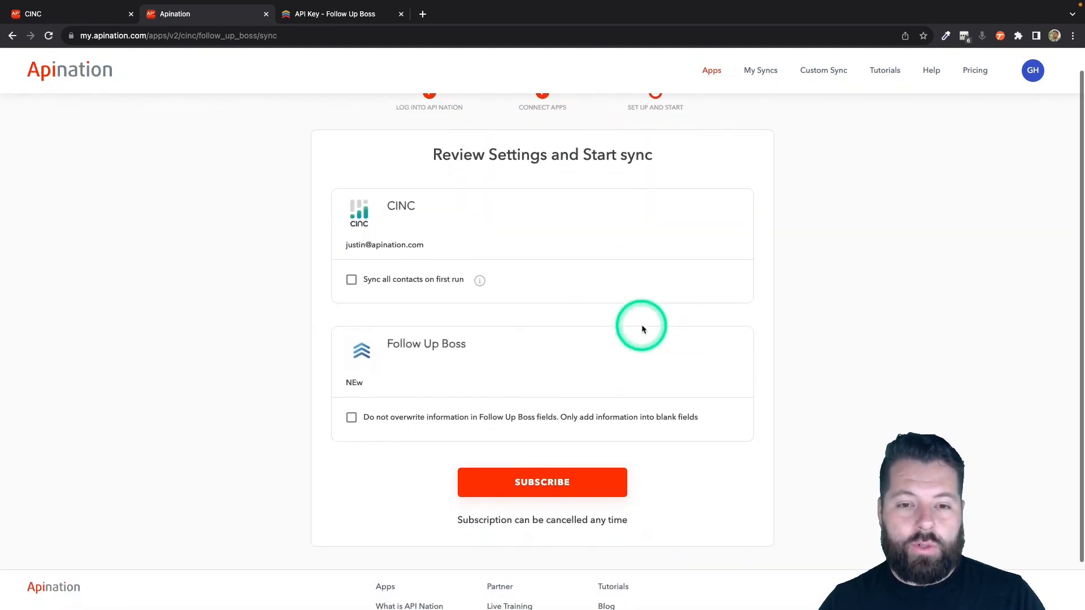
click(351, 281)
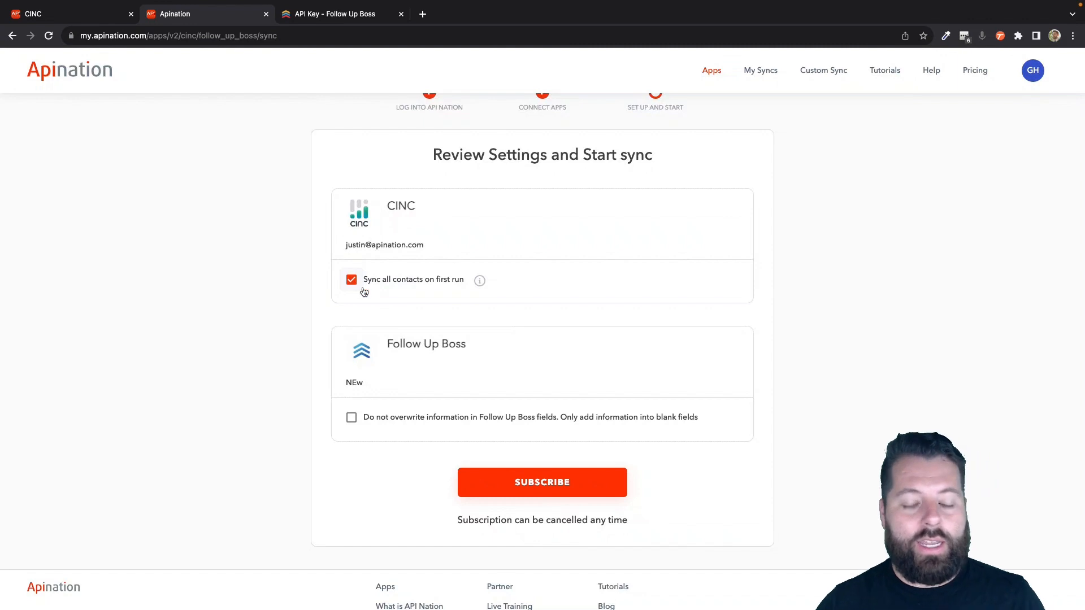
click(354, 284)
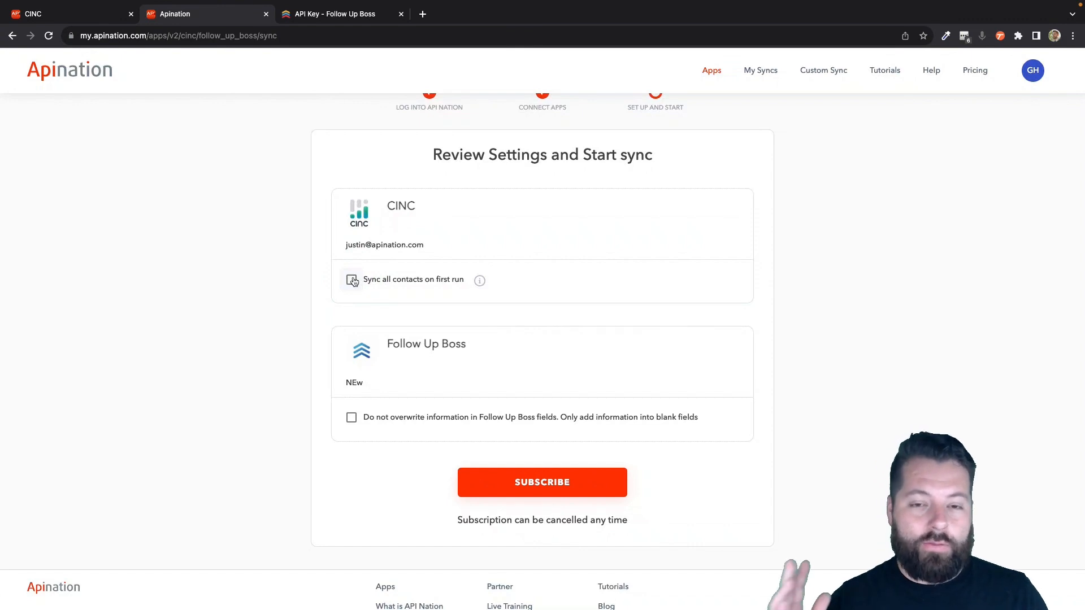
scroll(419, 429, down, 1)
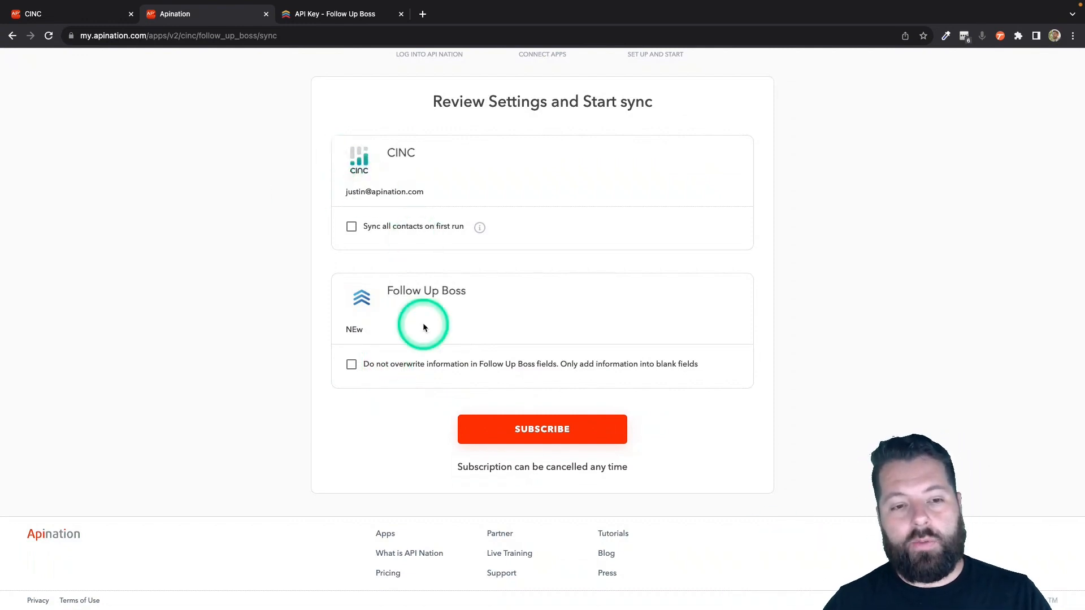
click(351, 364)
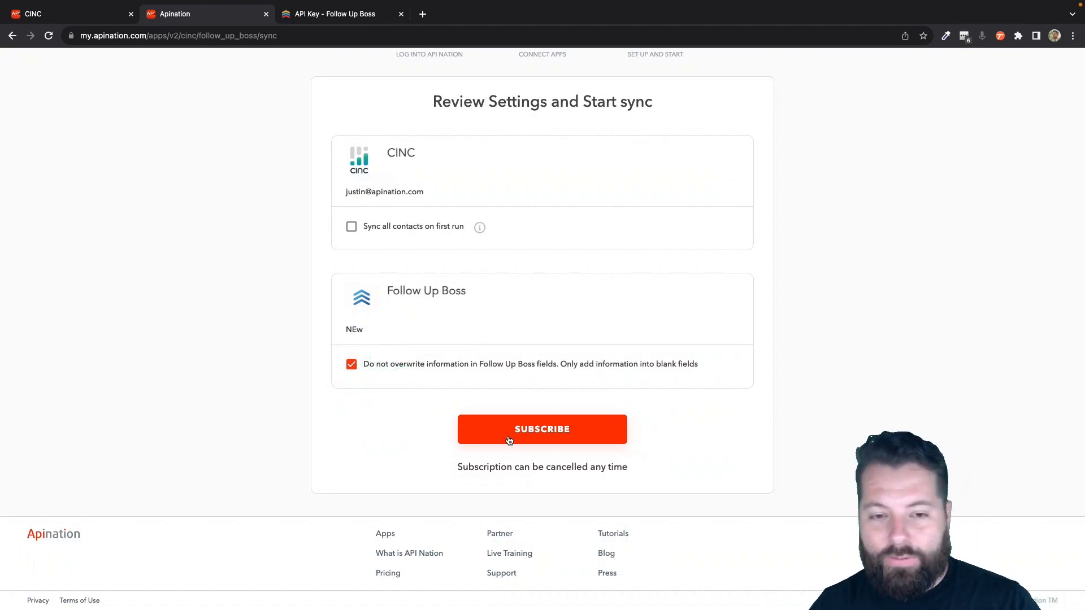
click(571, 434)
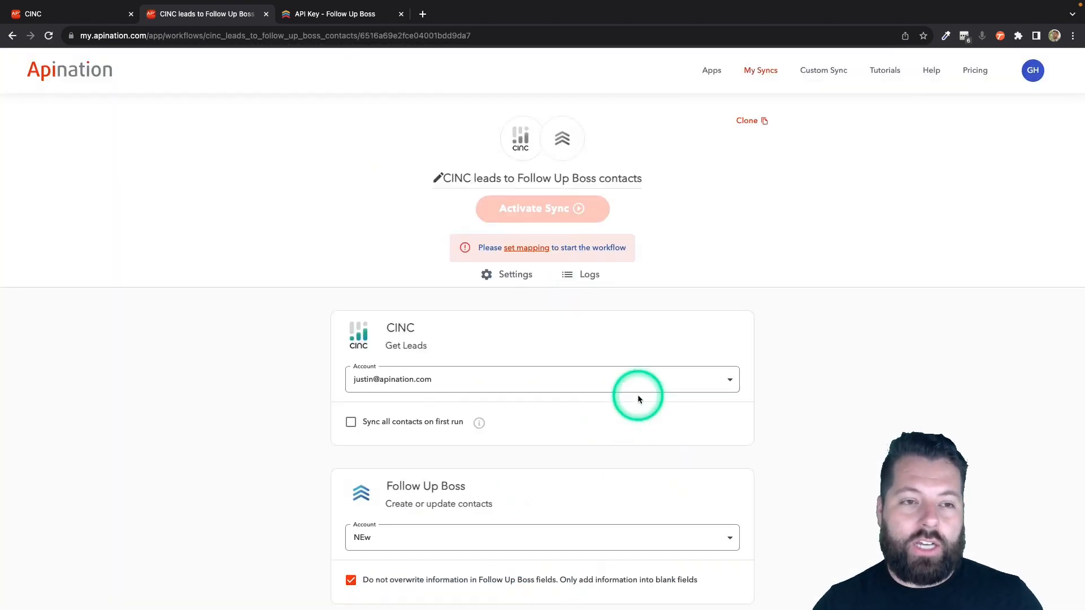
Set the sync's lead filter to City contains "Mesa"
scroll(520, 469, down, 3)
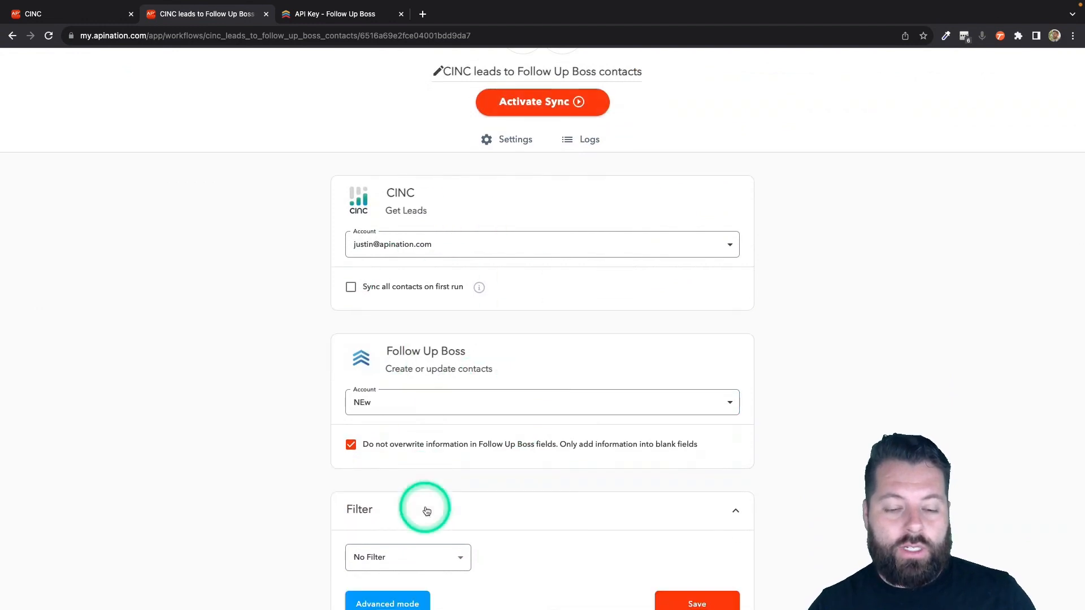
scroll(424, 509, up, 3)
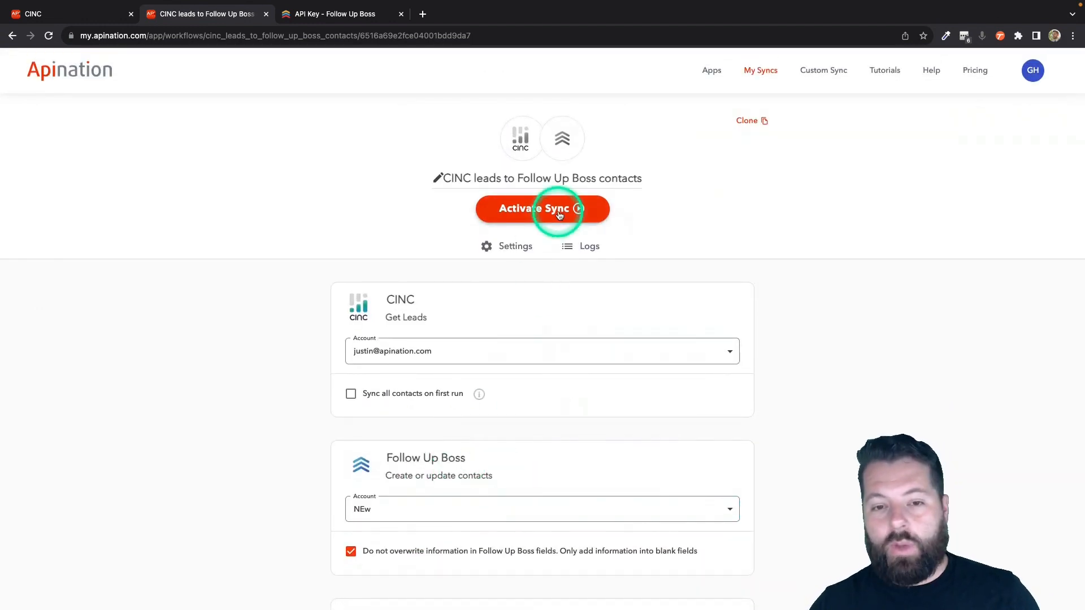
scroll(532, 335, down, 1)
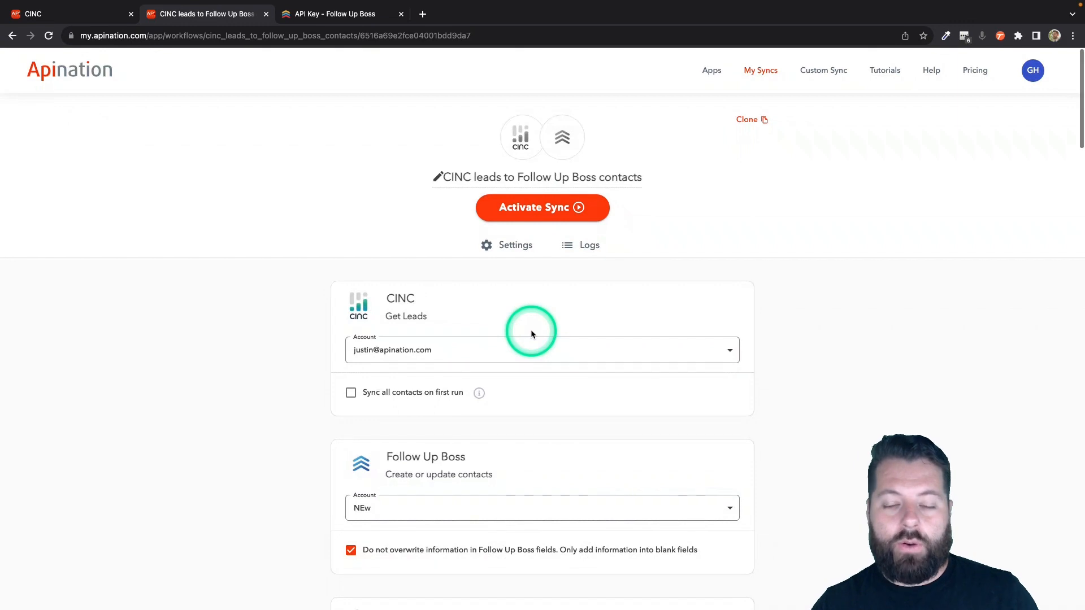
scroll(531, 330, down, 6)
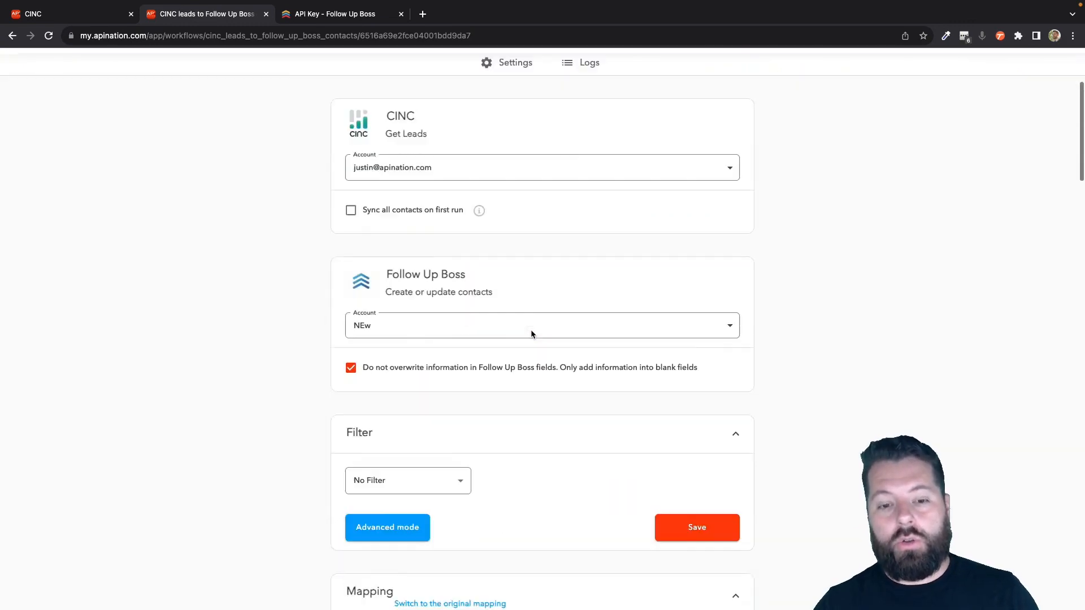
scroll(496, 419, down, 1)
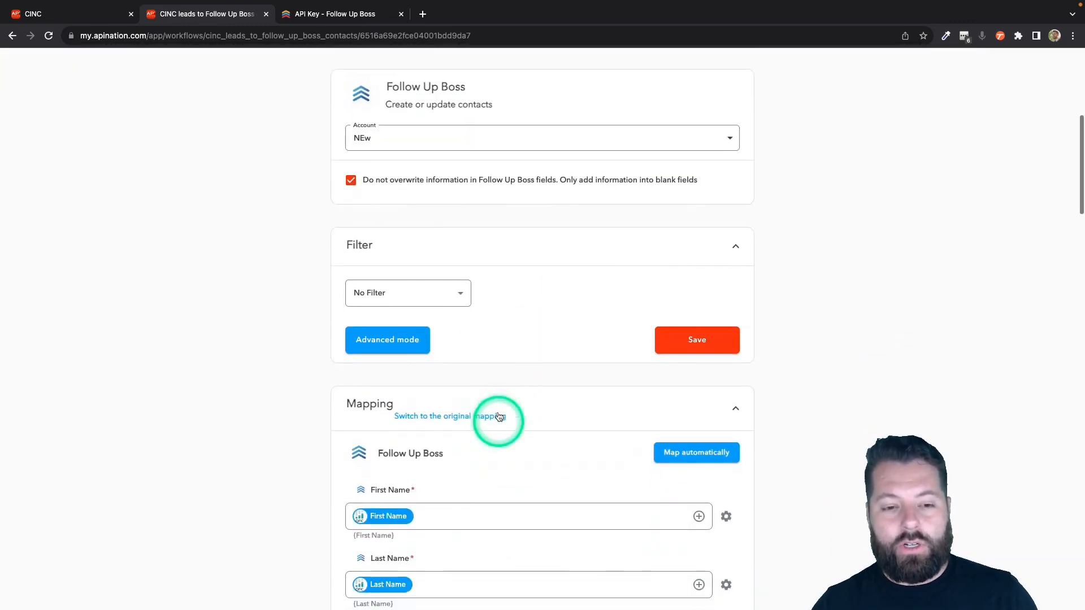
click(462, 295)
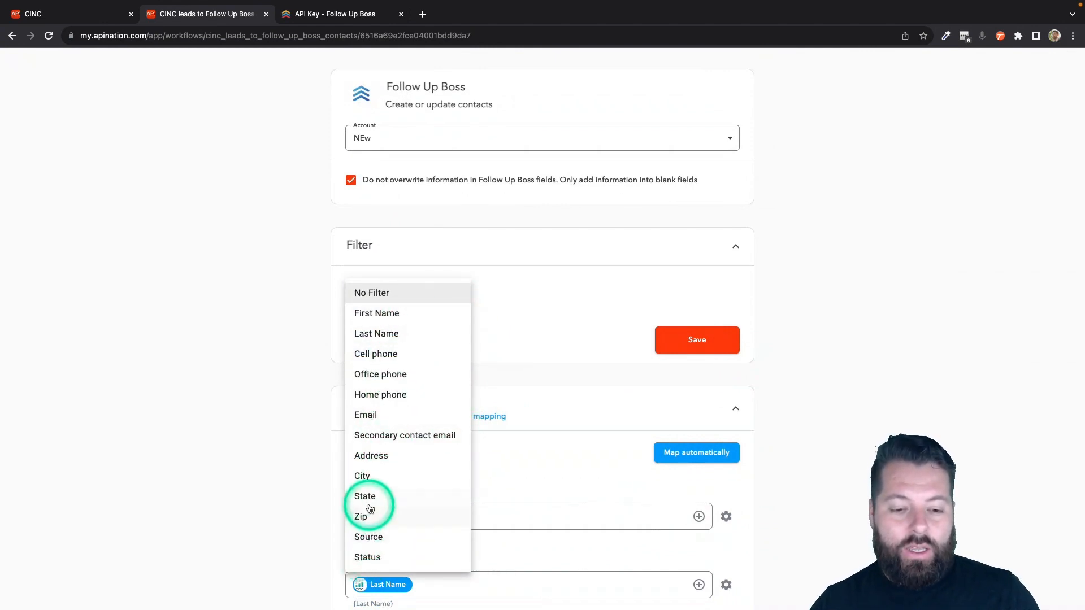
click(359, 476)
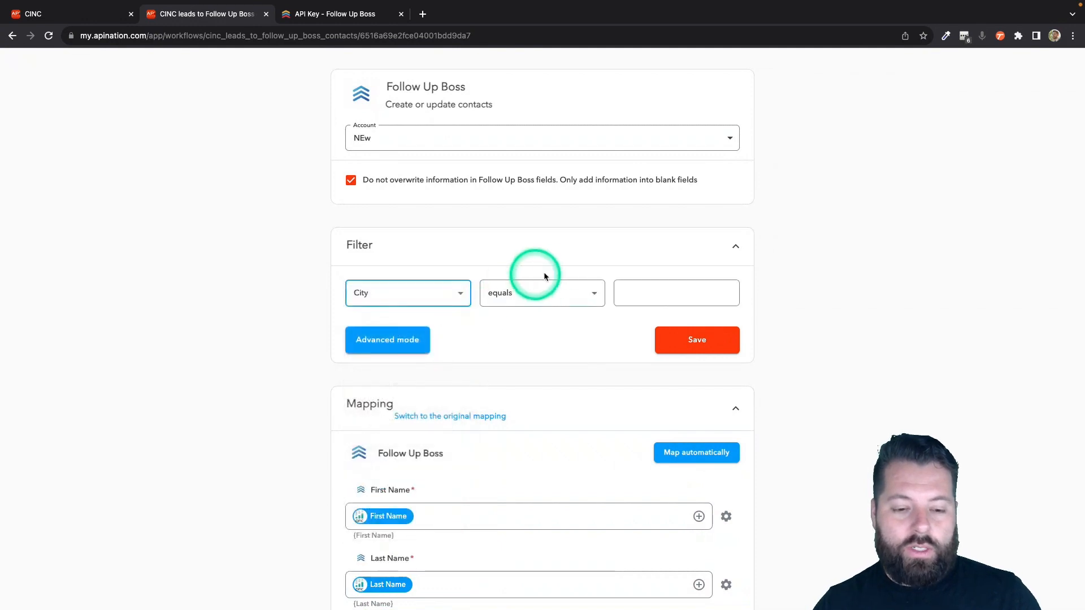
click(545, 289)
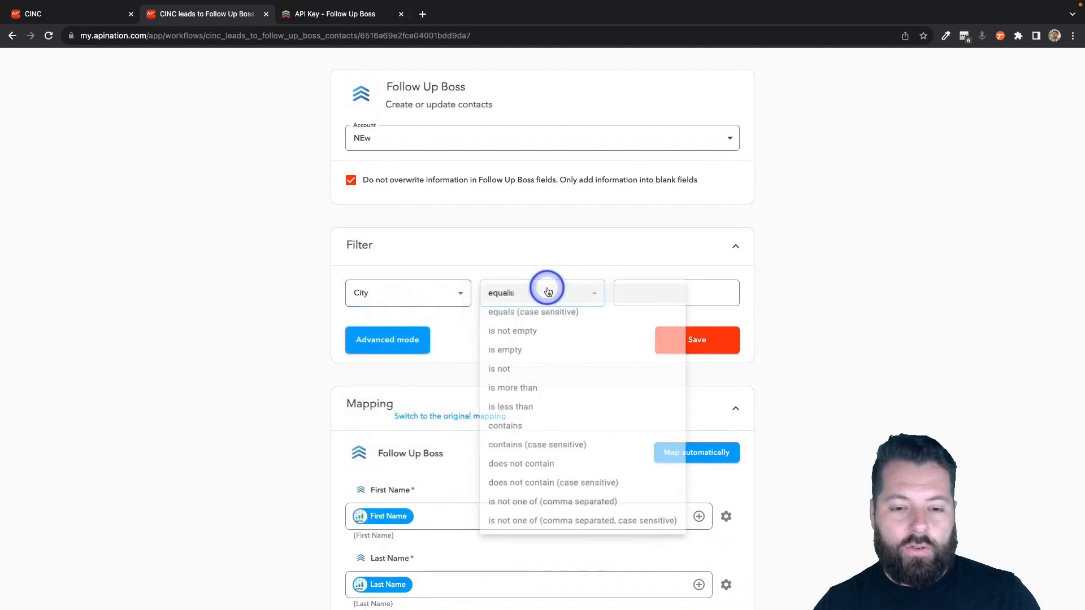
click(500, 436)
click(635, 293)
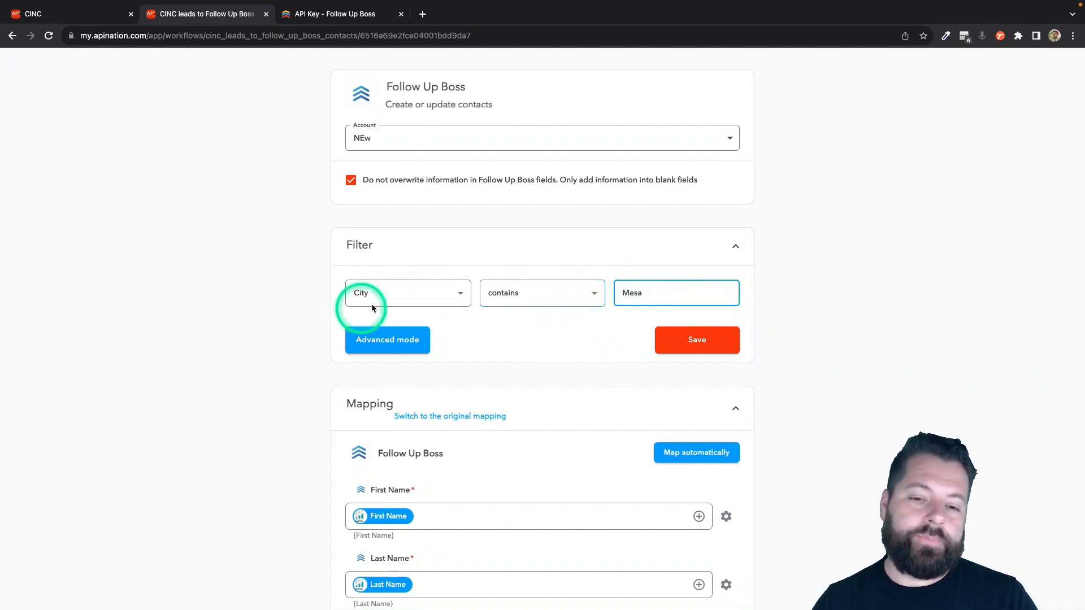
Set the lead filter to Address is not empty
click(443, 295)
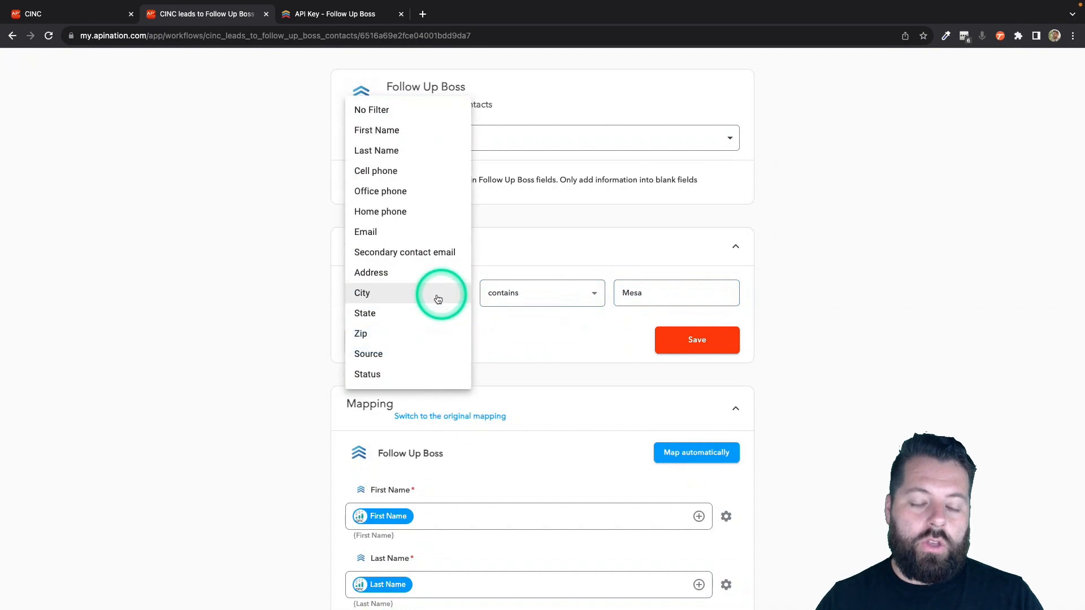
click(399, 272)
click(525, 293)
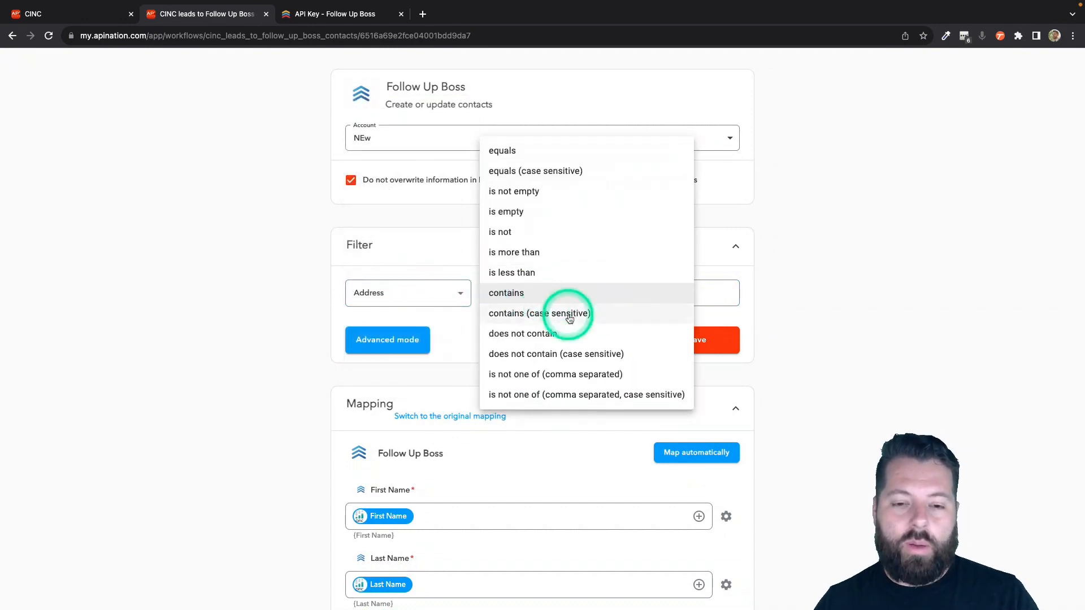
click(531, 194)
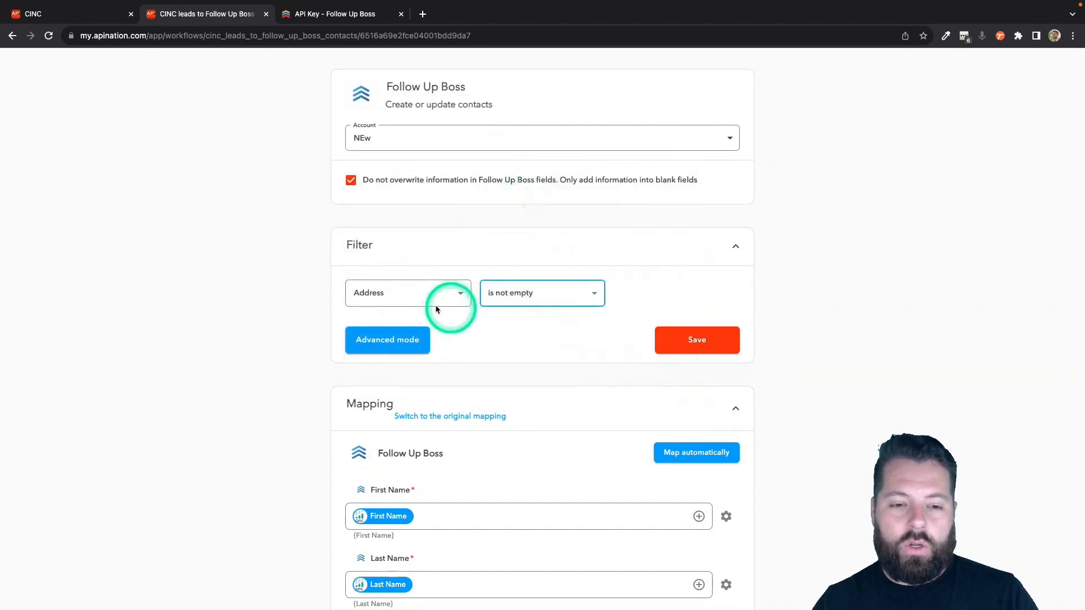
click(517, 292)
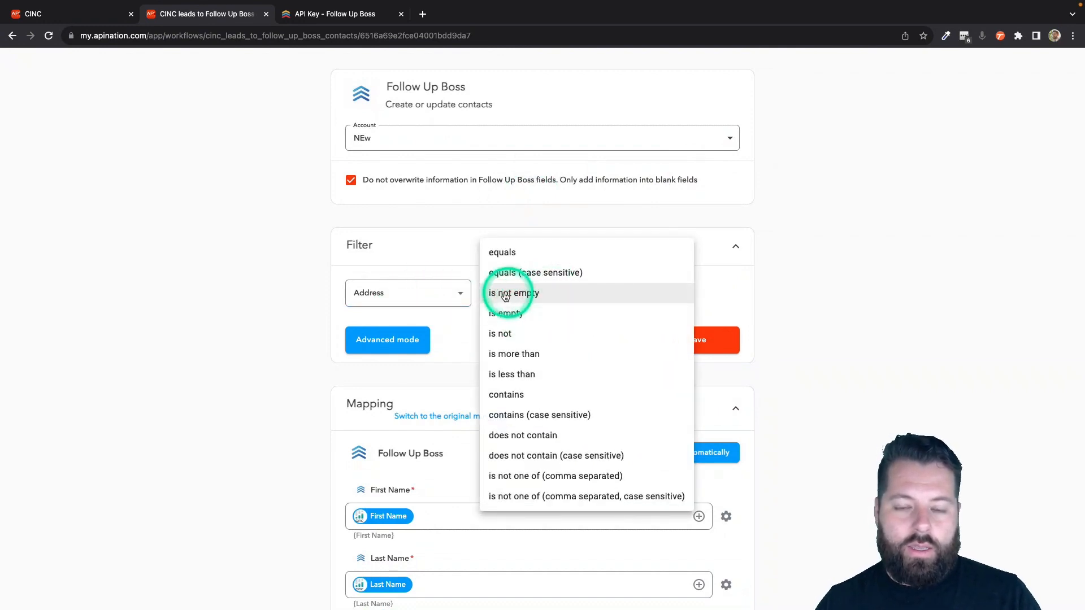
click(454, 310)
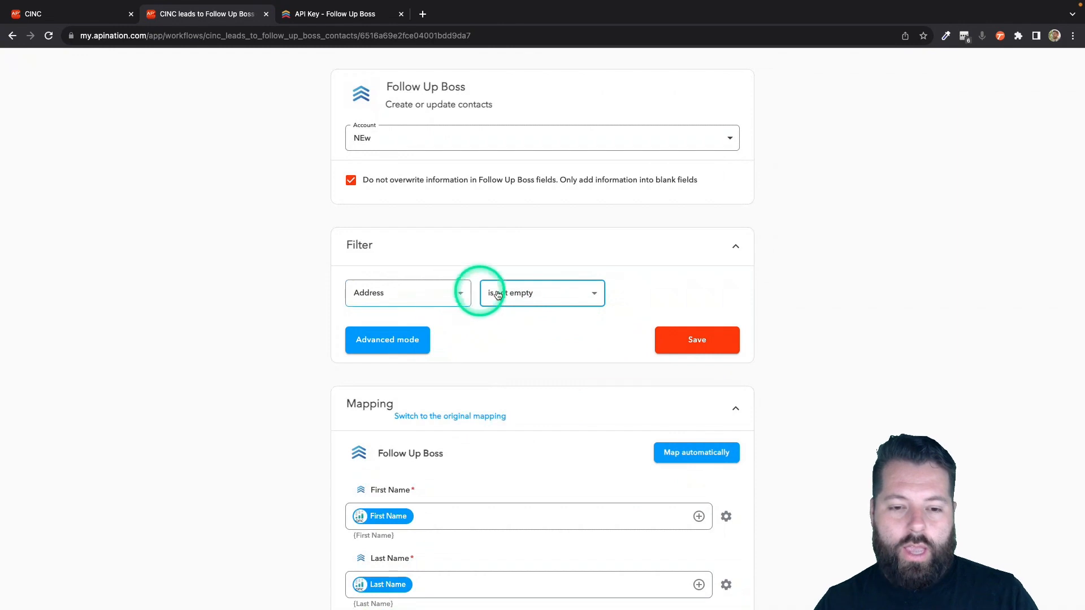
Set the lead filter to Status contains, and clear the comparison value
click(450, 301)
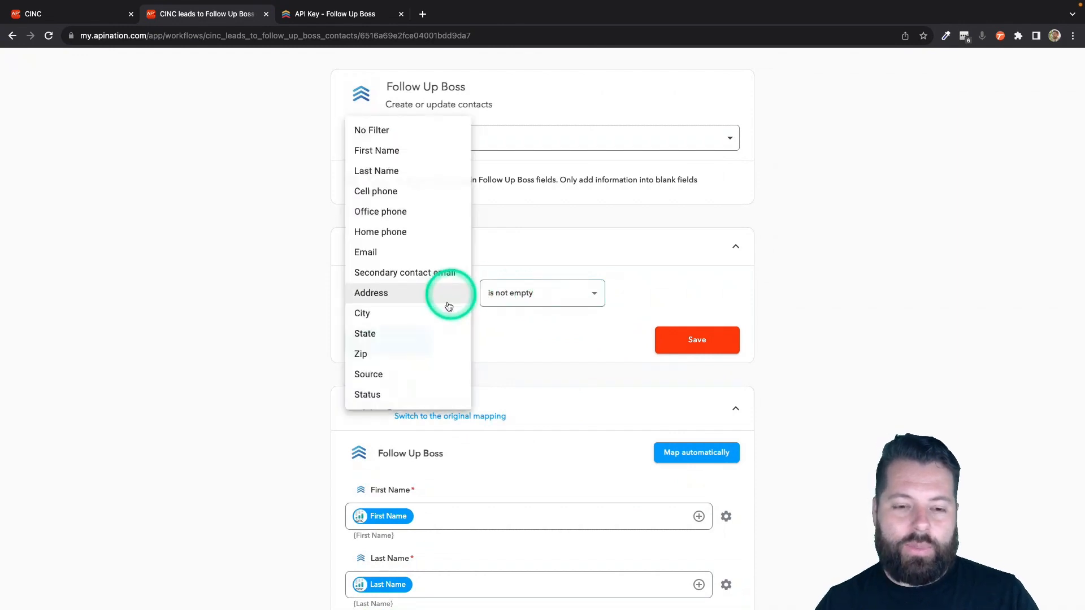
click(398, 395)
click(553, 305)
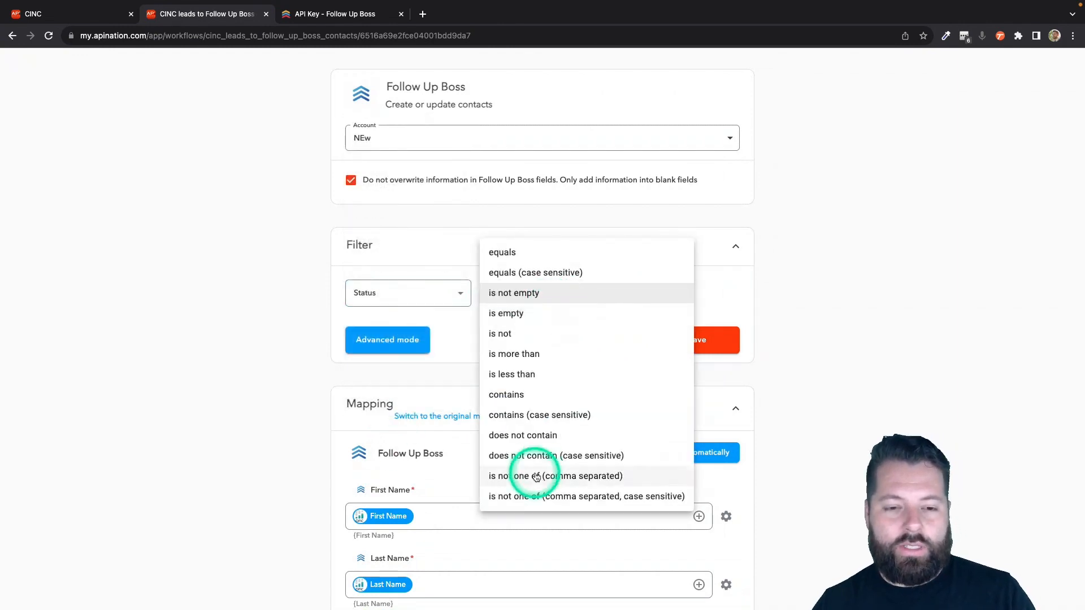
click(537, 398)
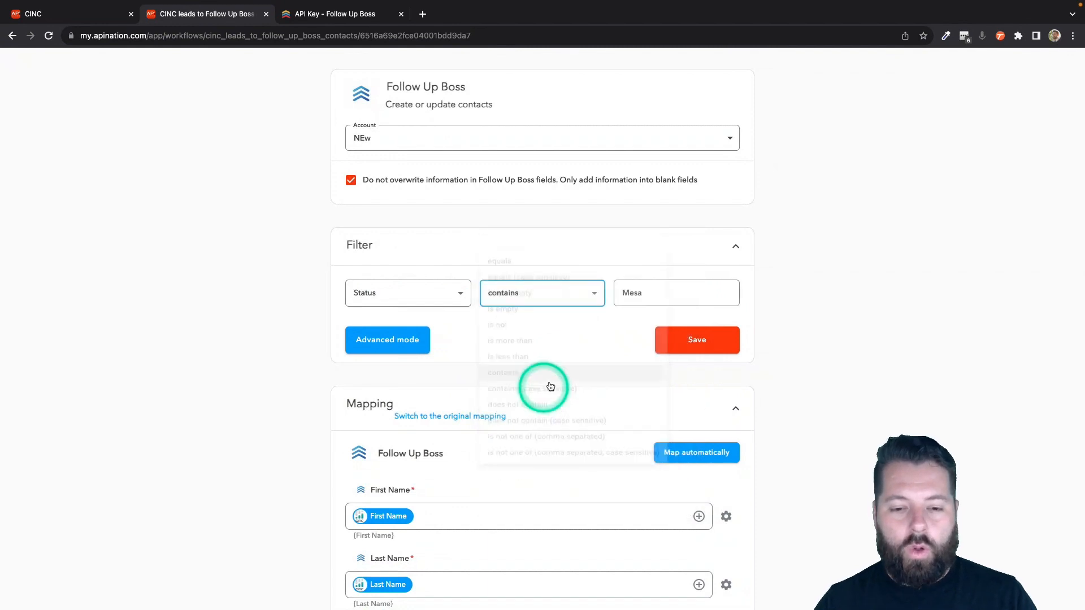
click(626, 303)
text(Mesa)
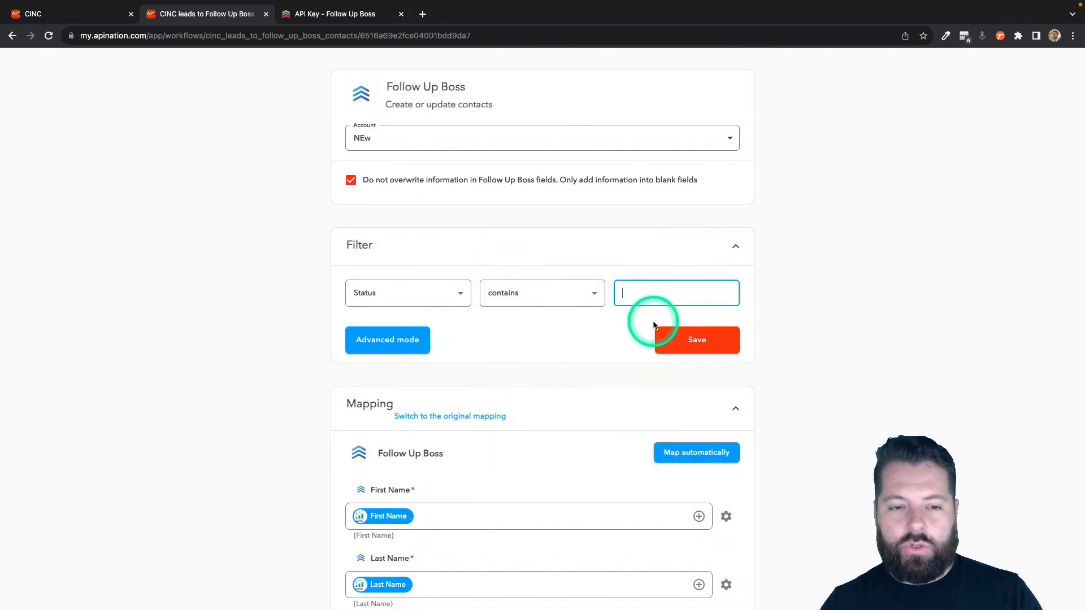
Set the lead filter to No Filter and save the filter settings
click(468, 299)
click(383, 70)
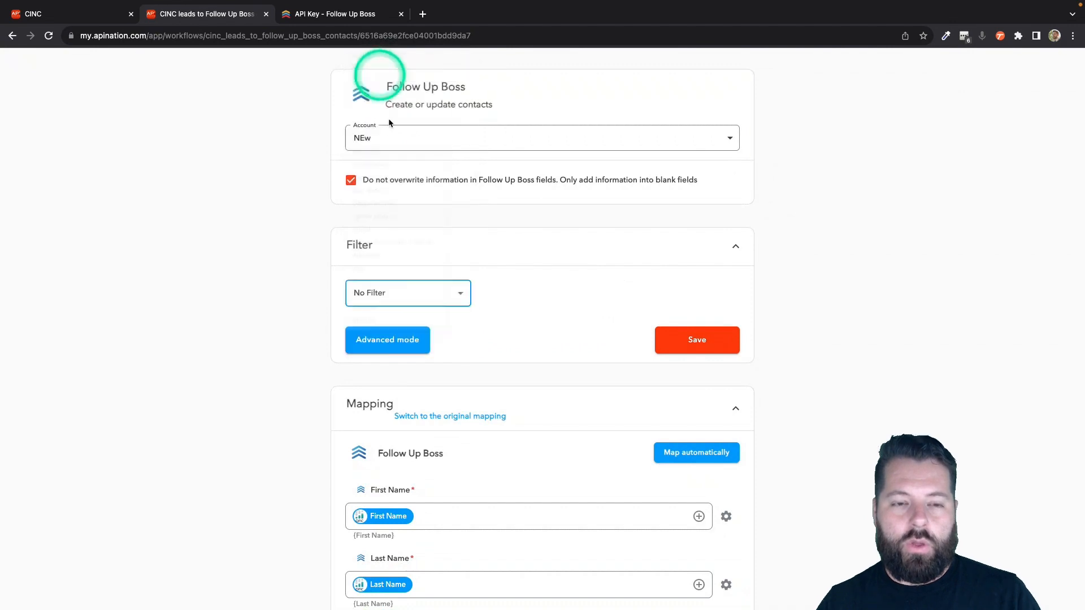
click(683, 342)
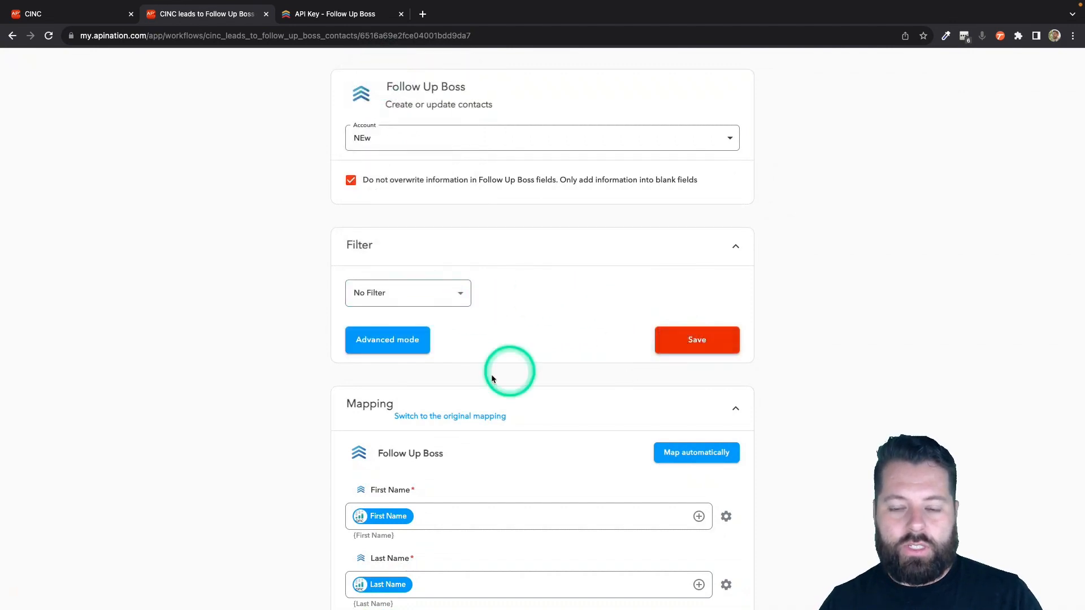
Review how the CINC fields are mapped to the Follow Up Boss name, email, phone, address, stage and source fields
scroll(491, 377, down, 5)
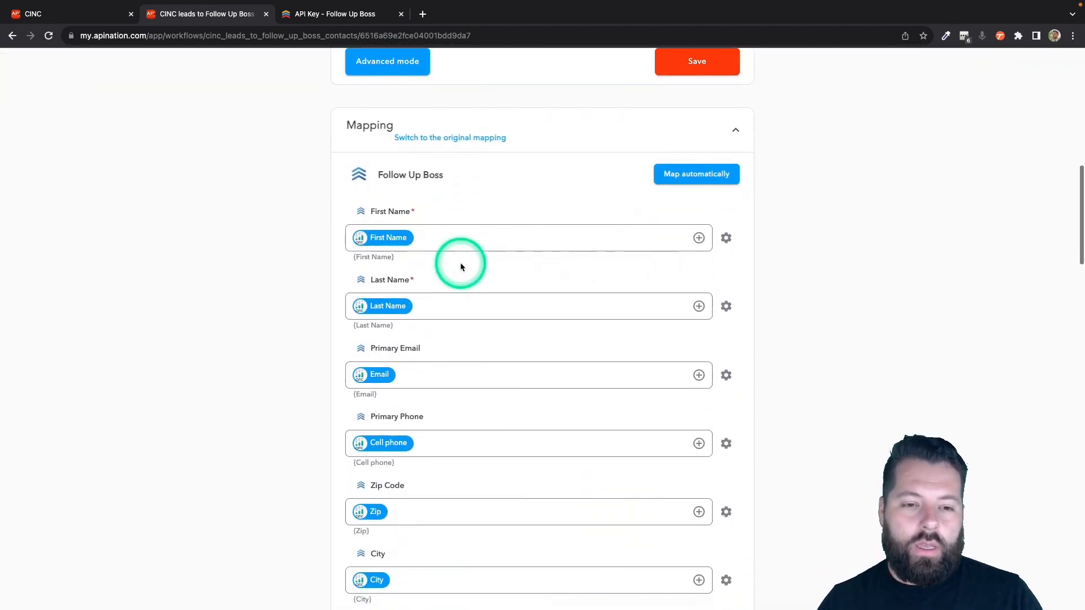
scroll(461, 266, down, 1)
click(402, 173)
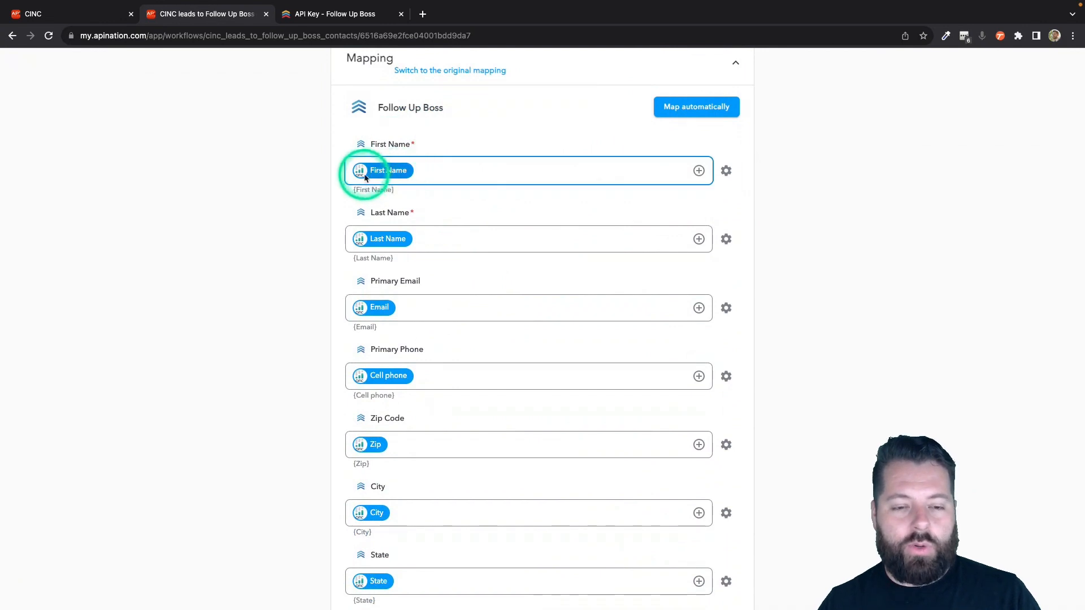
click(377, 157)
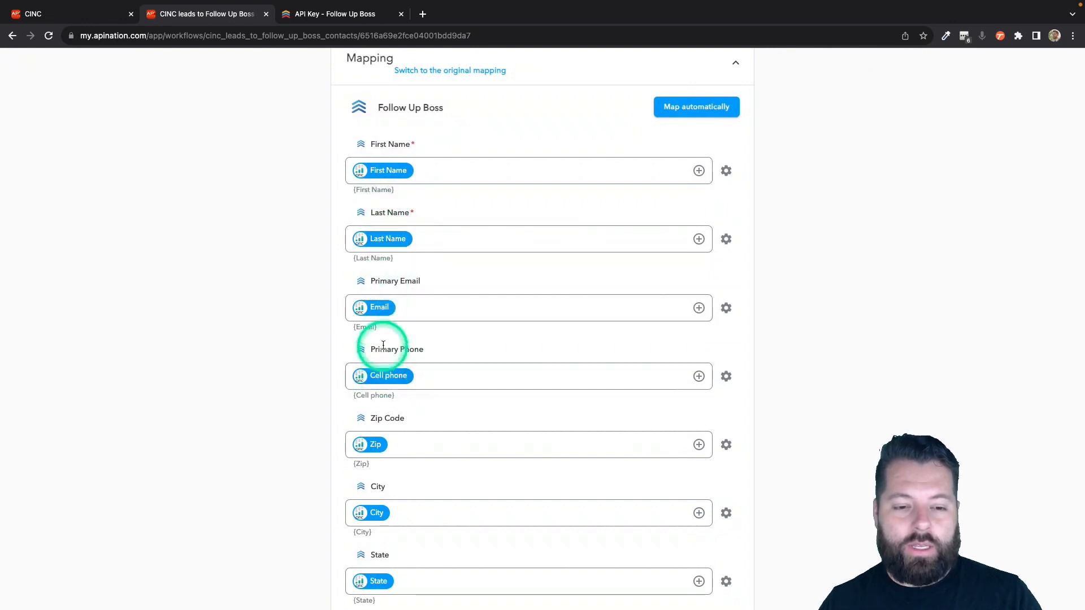
scroll(442, 457, down, 8)
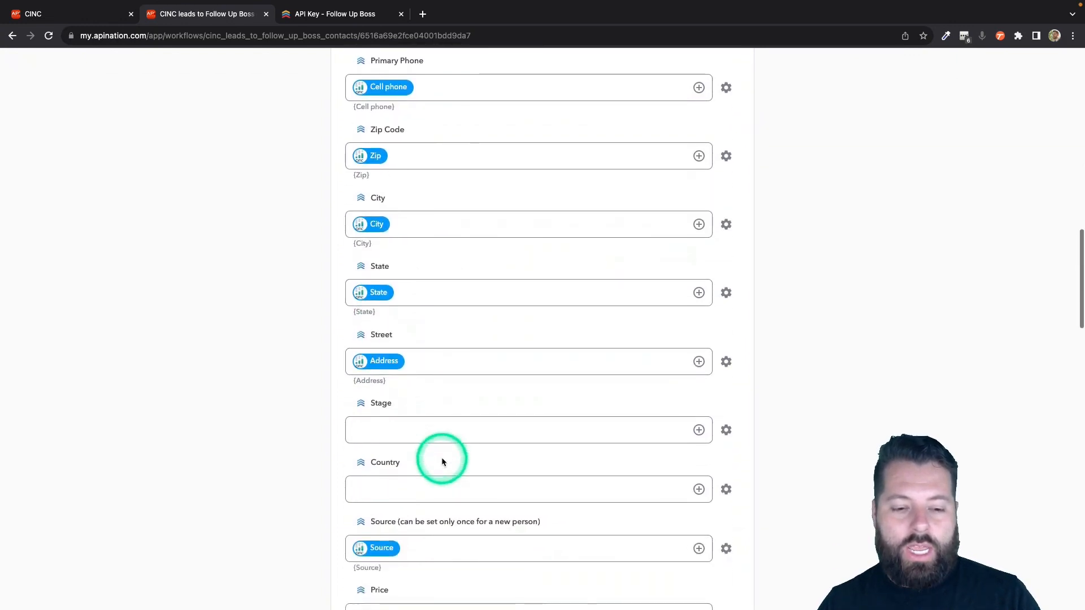
scroll(442, 458, down, 4)
scroll(442, 457, up, 3)
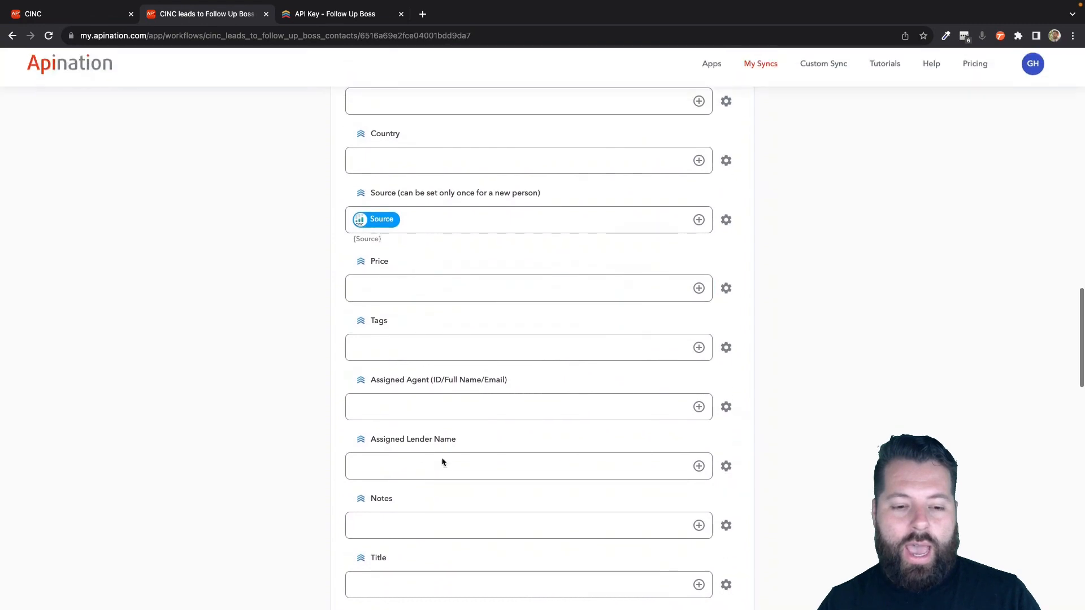
scroll(442, 456, down, 5)
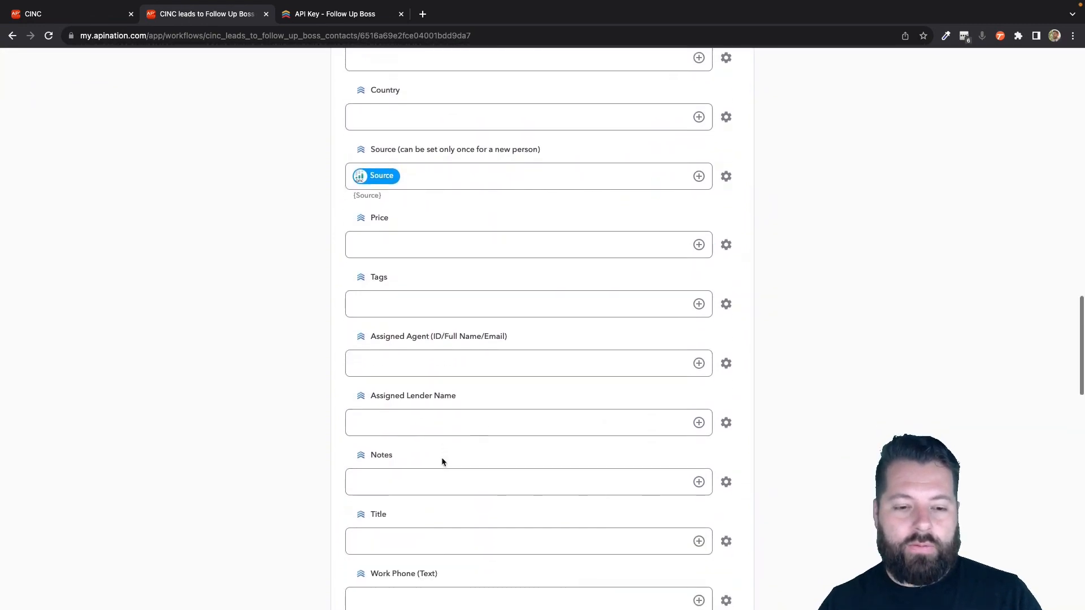
Enter the fixed text CINC in the Tags mapping and clear it again
click(393, 245)
click(369, 202)
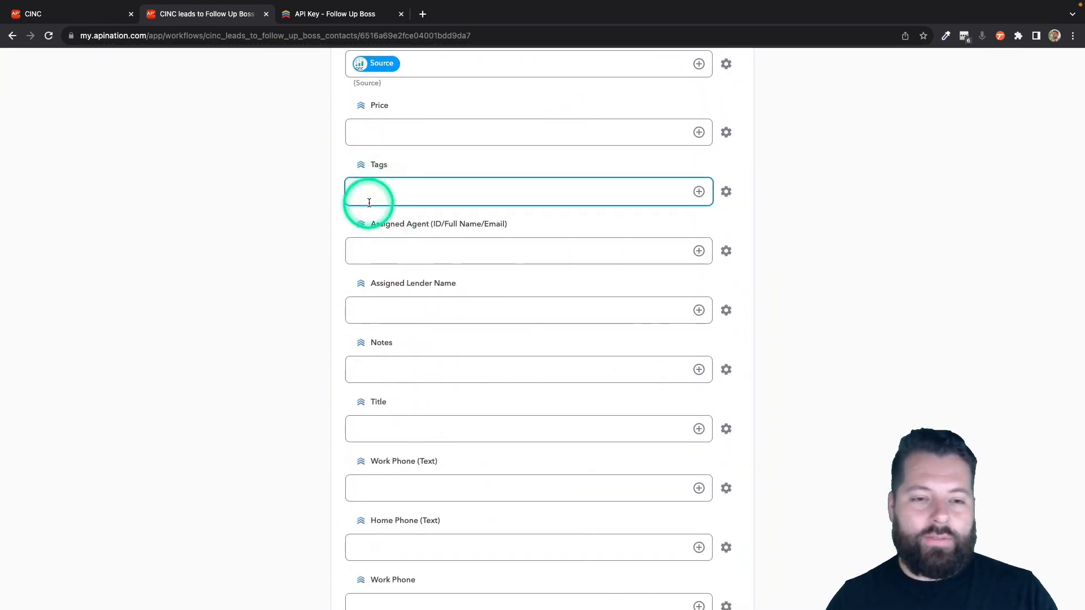
click(454, 197)
text(CINC)
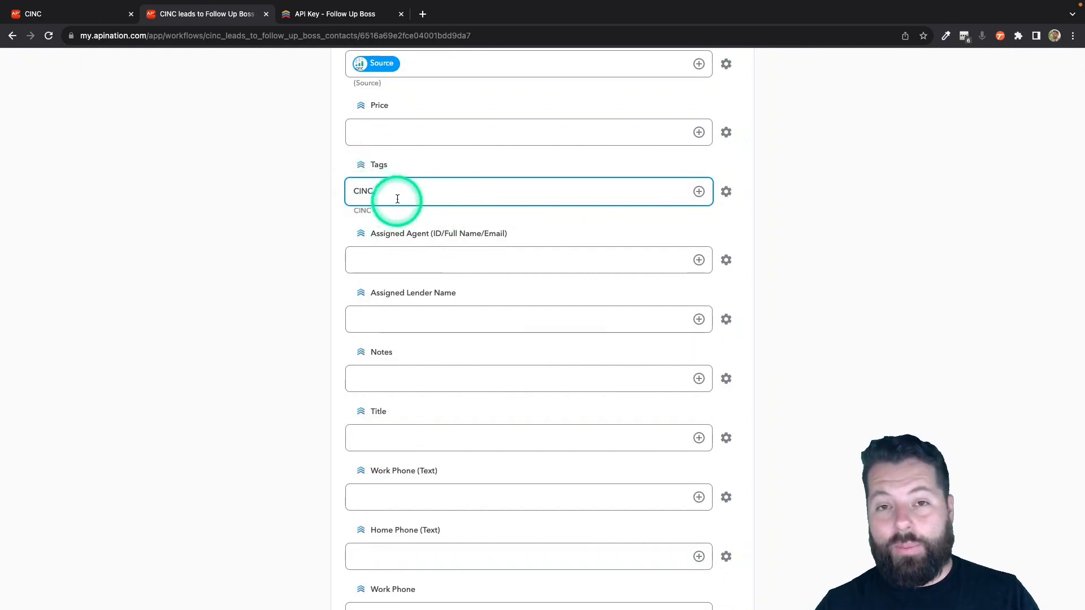
key(super+a)
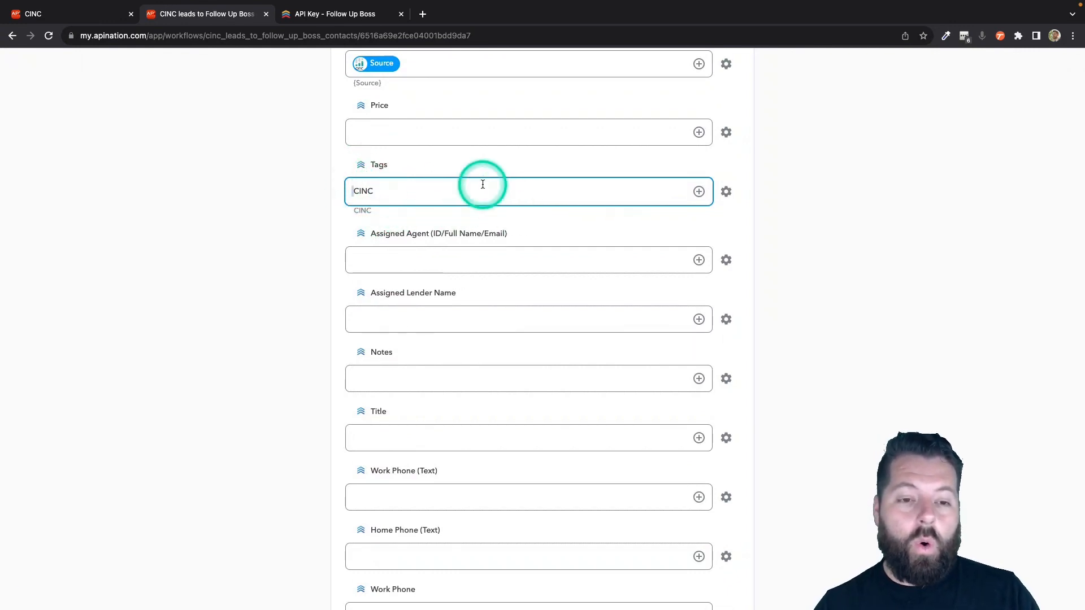
key(BackSpace)
Map the Tags field to the fixed text CINC followed by the CINC Status field
scroll(511, 209, up, 3)
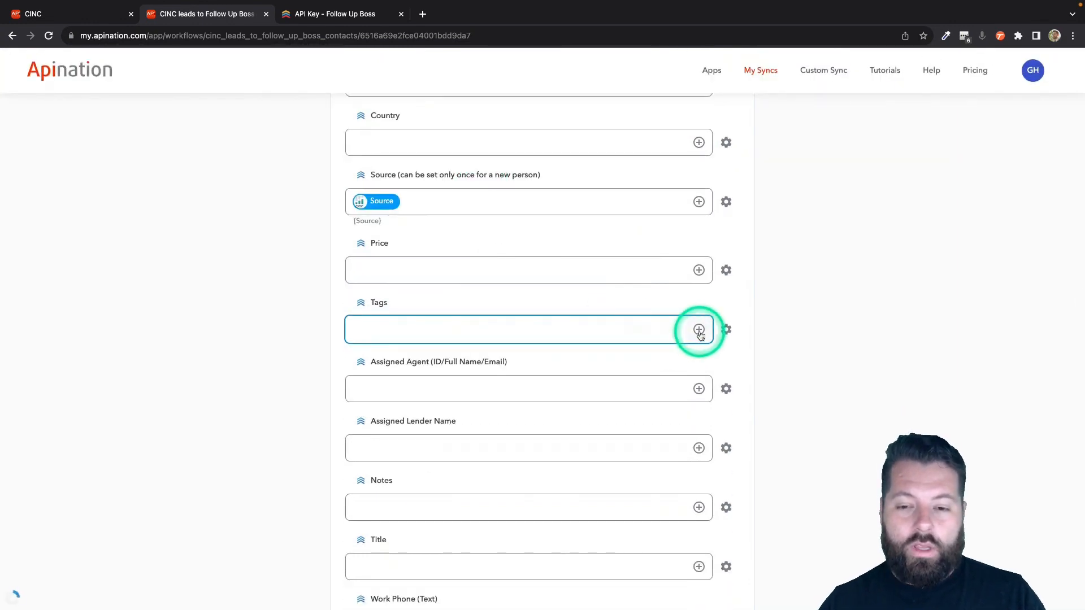
click(699, 329)
scroll(510, 480, down, 5)
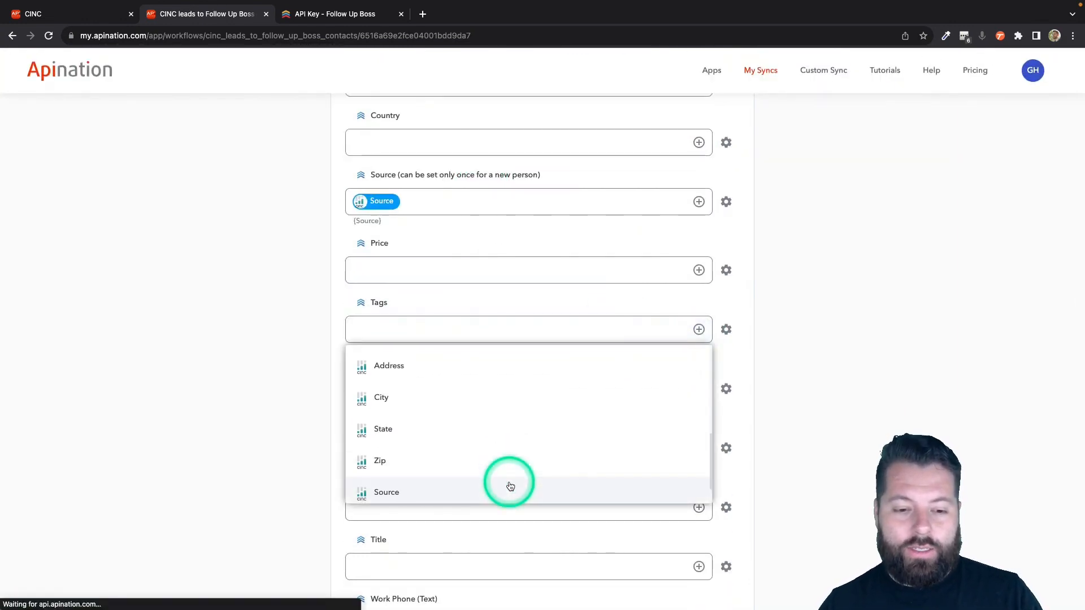
scroll(510, 486, down, 1)
click(504, 486)
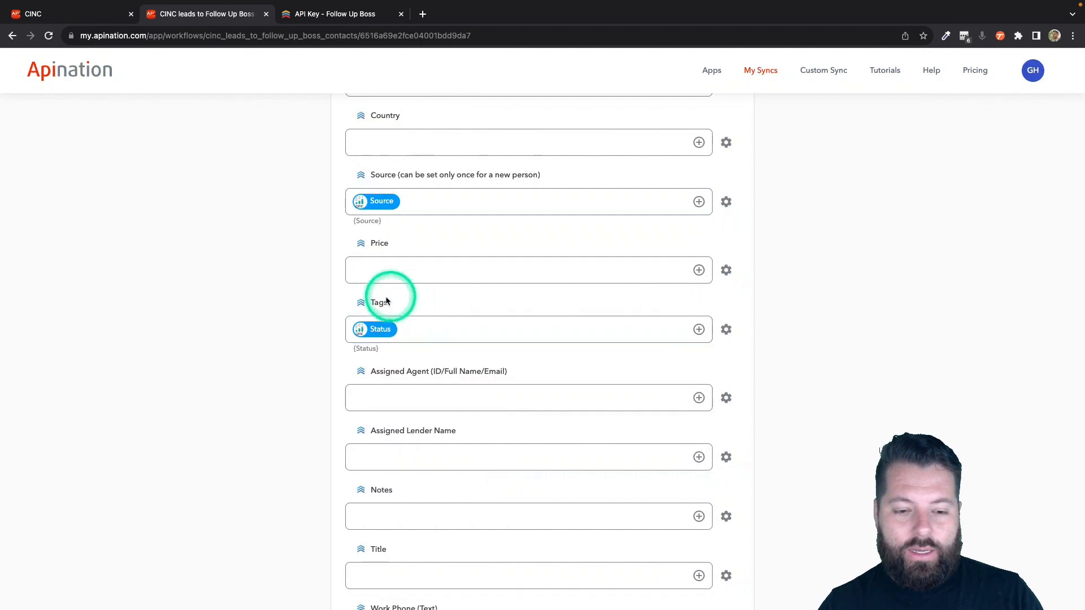
click(416, 327)
mouse_move(355, 329)
mouse_down()
mouse_move(396, 329)
mouse_move(349, 329)
mouse_up()
click(473, 332)
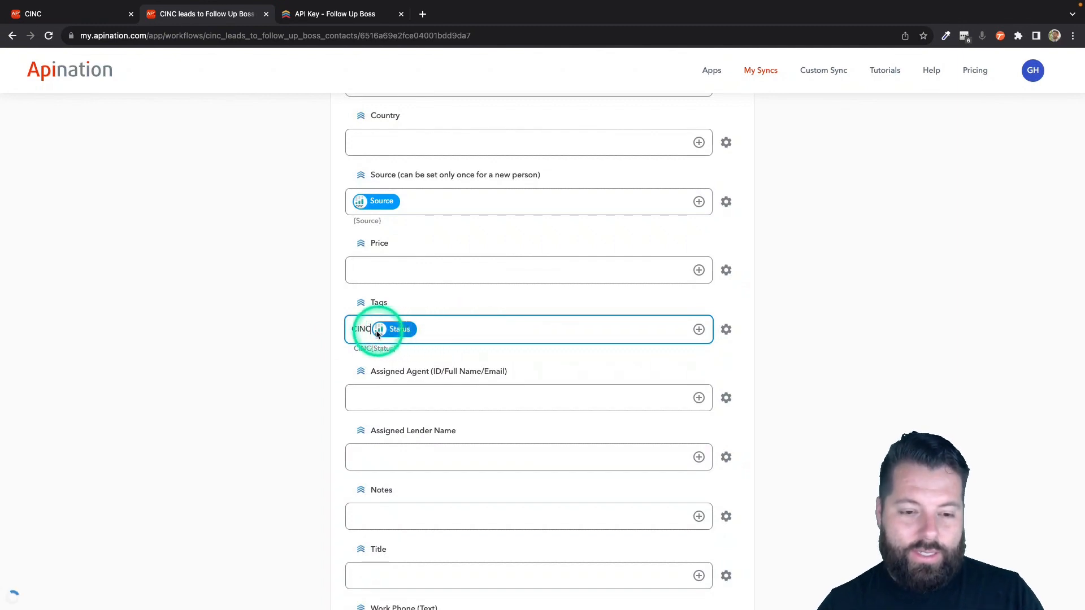
Map the Follow Up Boss Work Phone field to the CINC Office phone field
scroll(460, 405, down, 5)
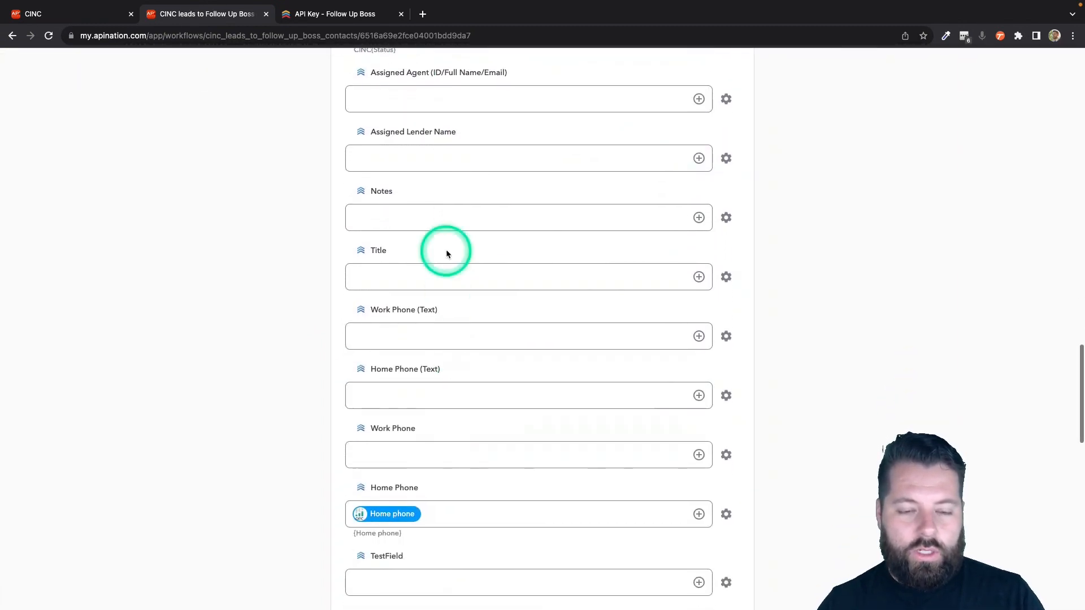
scroll(446, 252, down, 1)
click(701, 429)
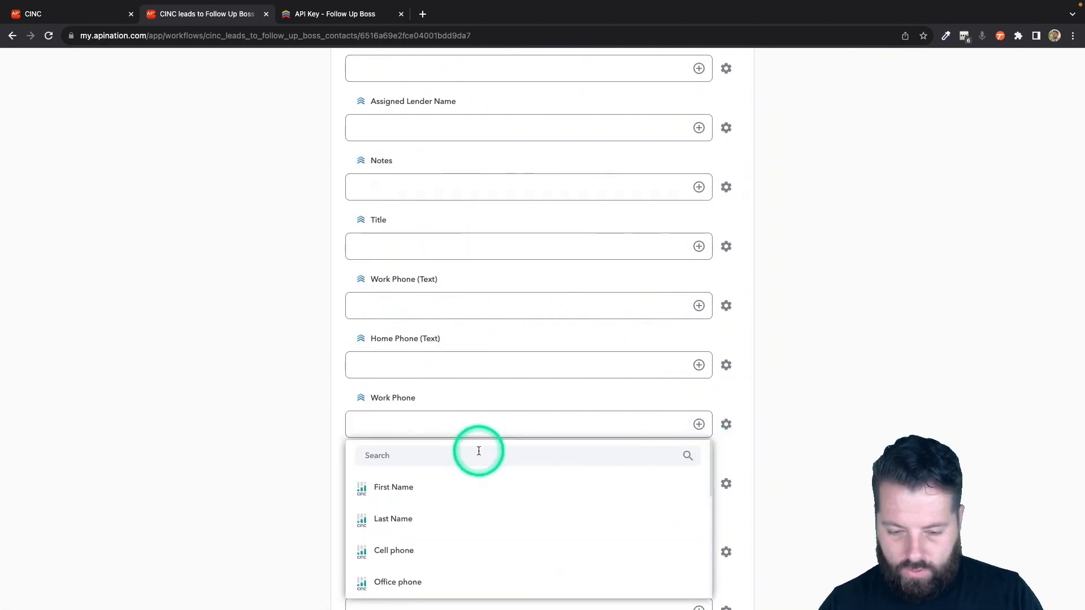
click(402, 581)
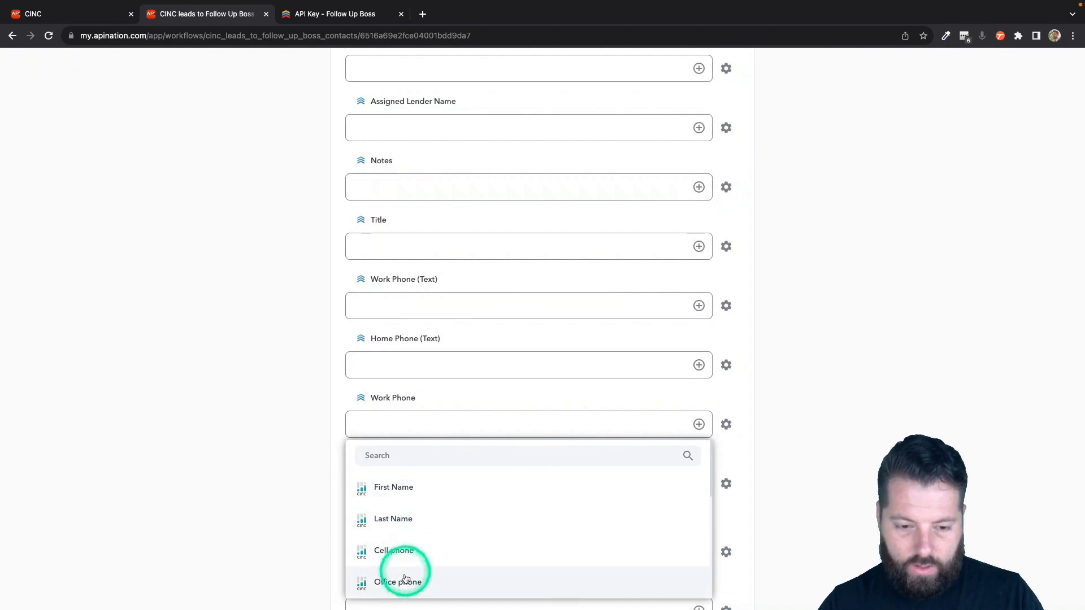
Look through the TestField, Custom Comment, Custom Number and Birthday fields at the end of the mapping
scroll(320, 500, down, 6)
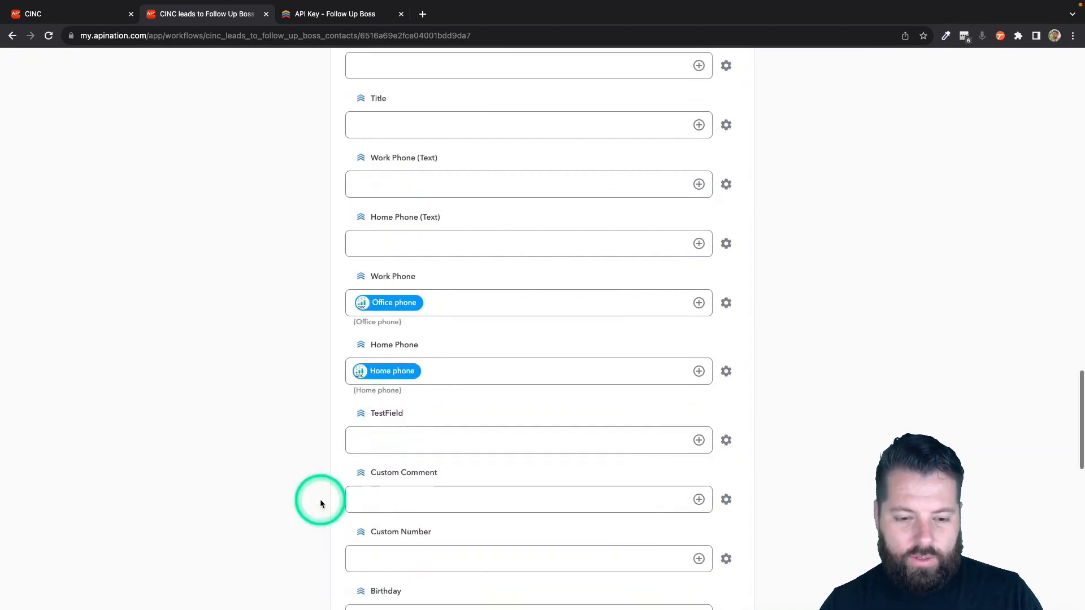
click(416, 300)
click(415, 239)
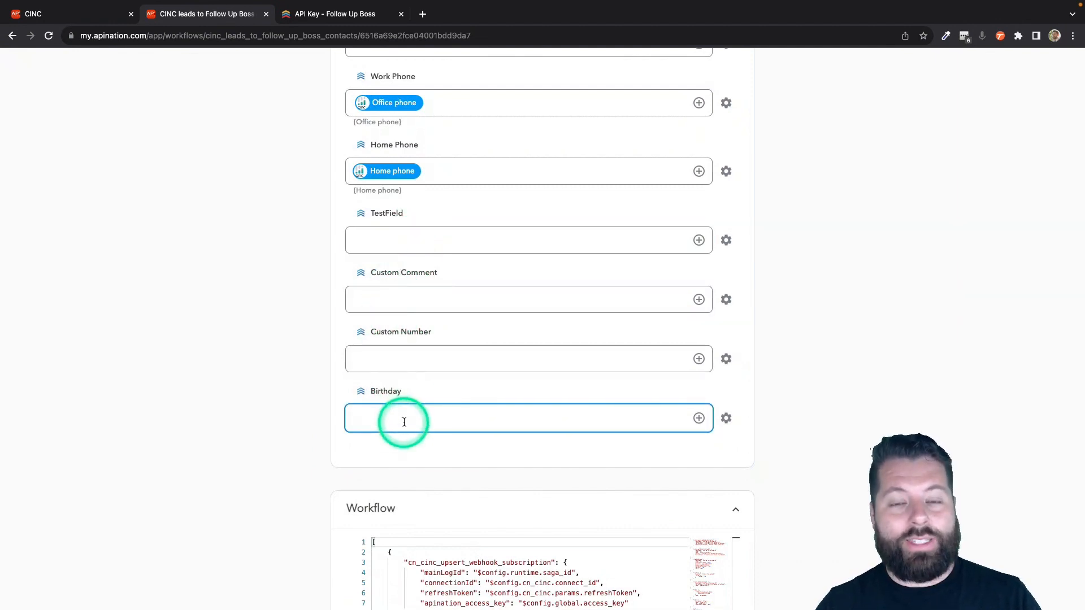
click(405, 310)
click(386, 247)
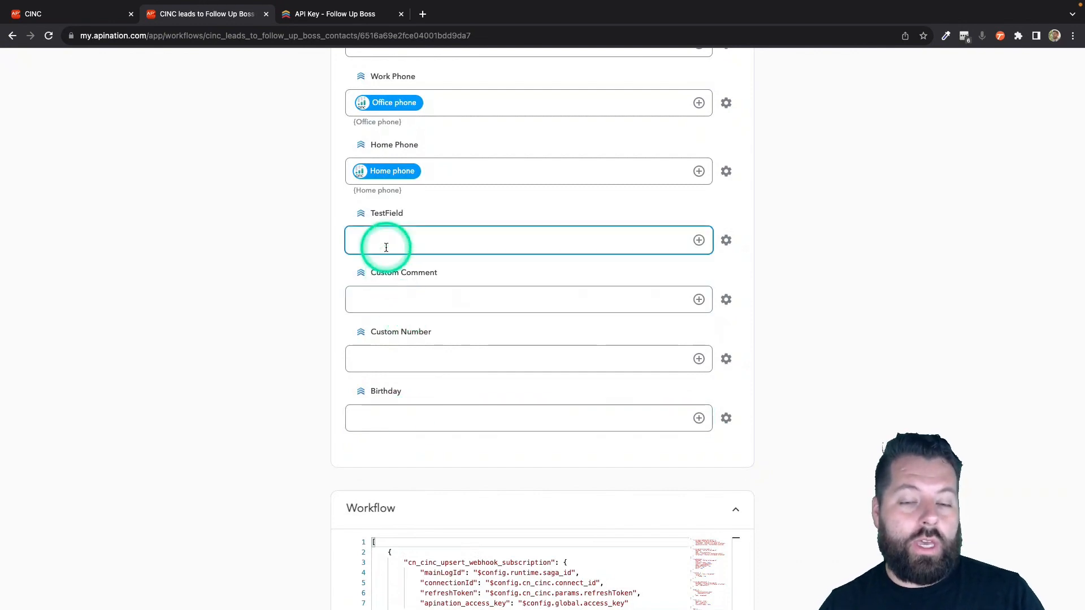
click(392, 308)
Turn on the CINC leads to Follow Up Boss contacts sync
scroll(401, 331, up, 20)
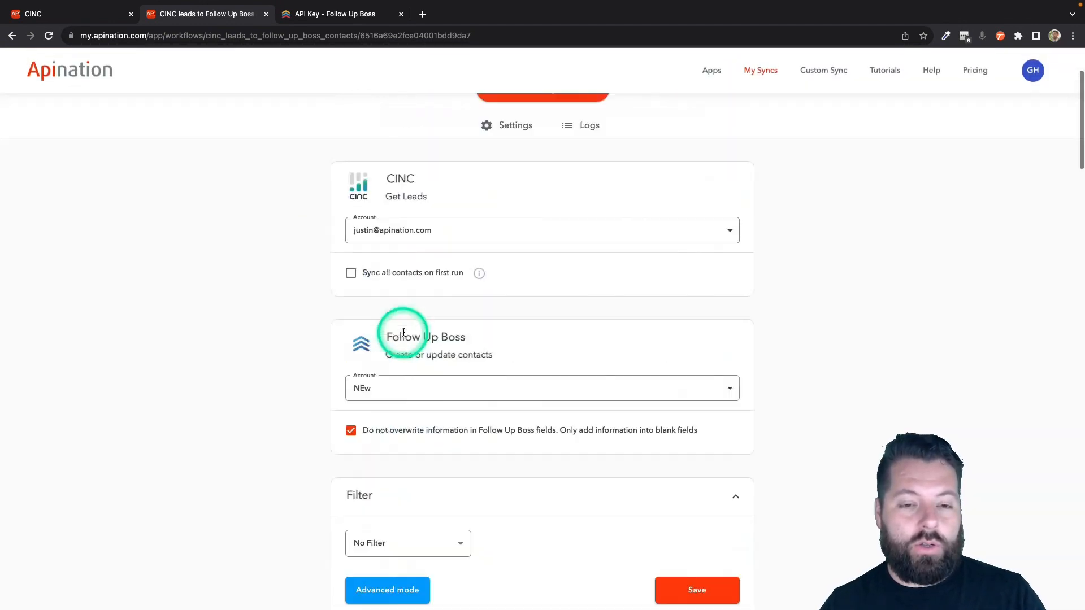
click(548, 212)
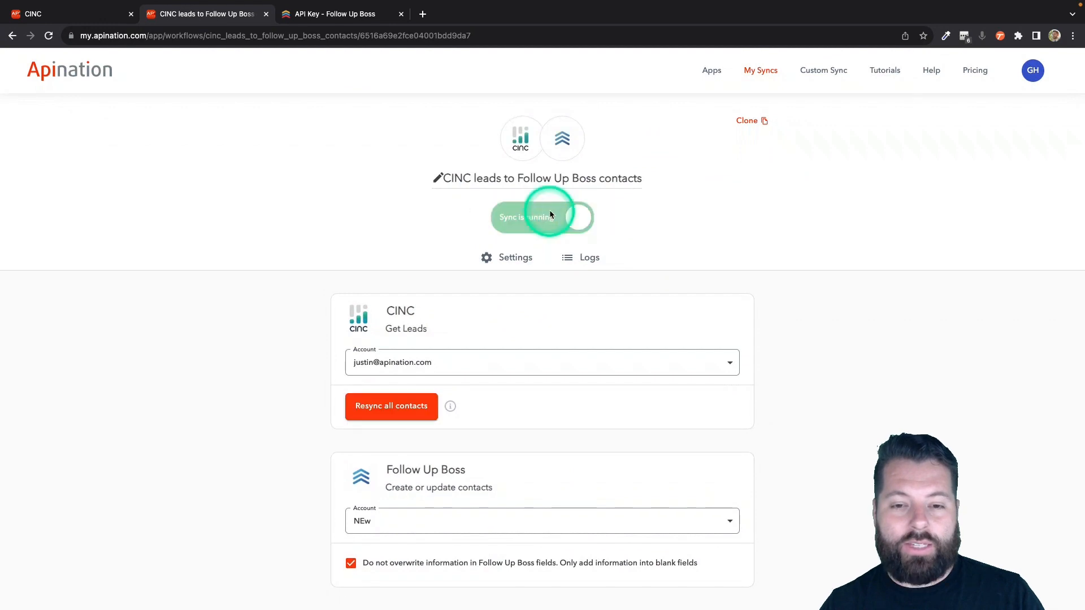